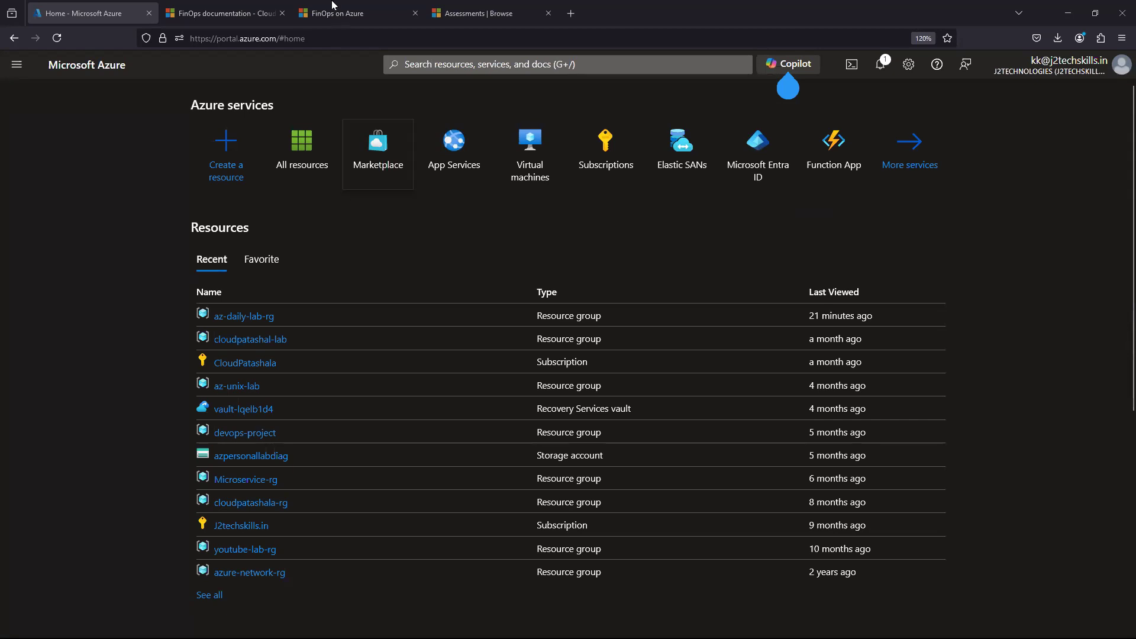
Check the open FinOps on Azure guides and Assessments pages, ending on the FinOps documentation page.
{"action": "left_click", "coordinate": [335, 12]}
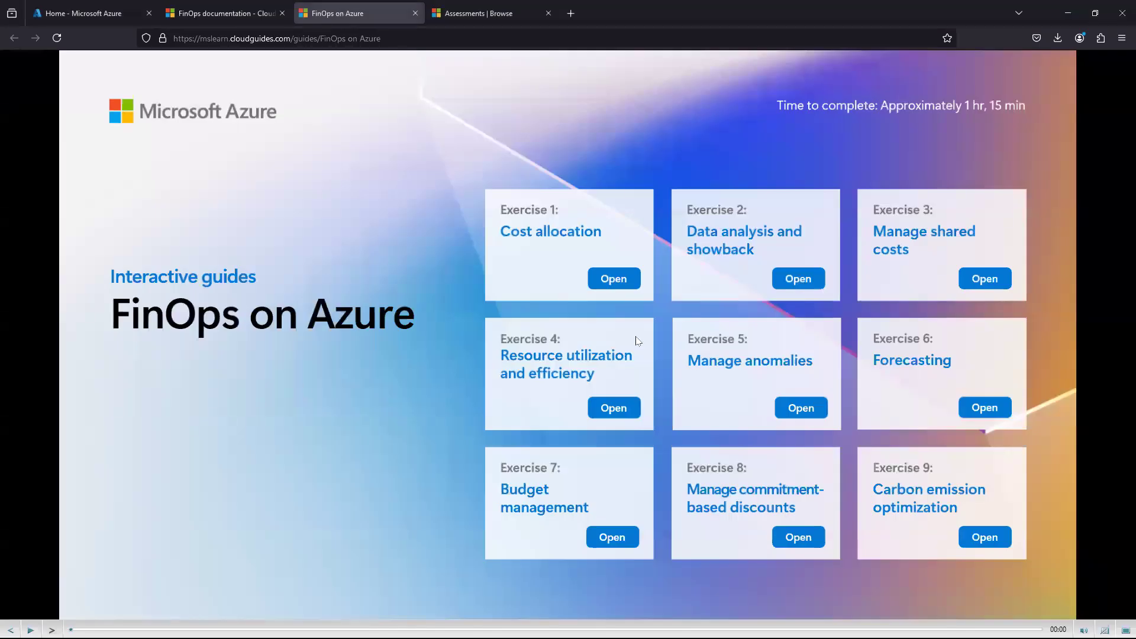
{"action": "left_click", "coordinate": [482, 8]}
{"action": "left_click", "coordinate": [189, 7]}
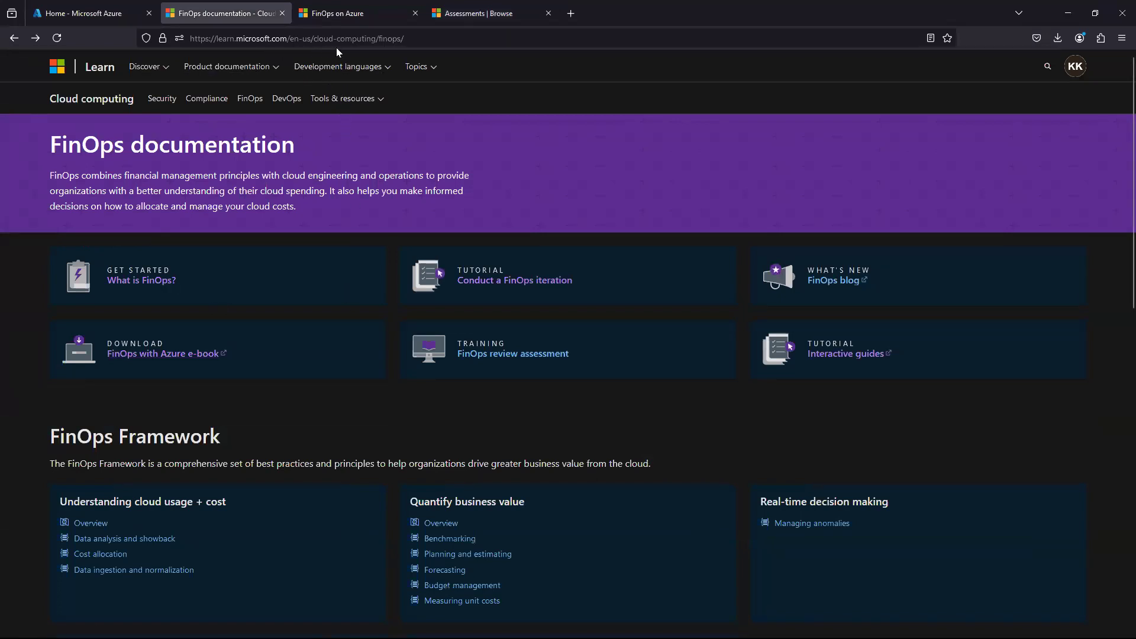
From the FinOps documentation, view the "Understanding cloud usage + cost" overview and finish on the "What is FinOps?" article.
{"action": "left_click_drag", "start_coordinate": [50, 146], "coordinate": [312, 147]}
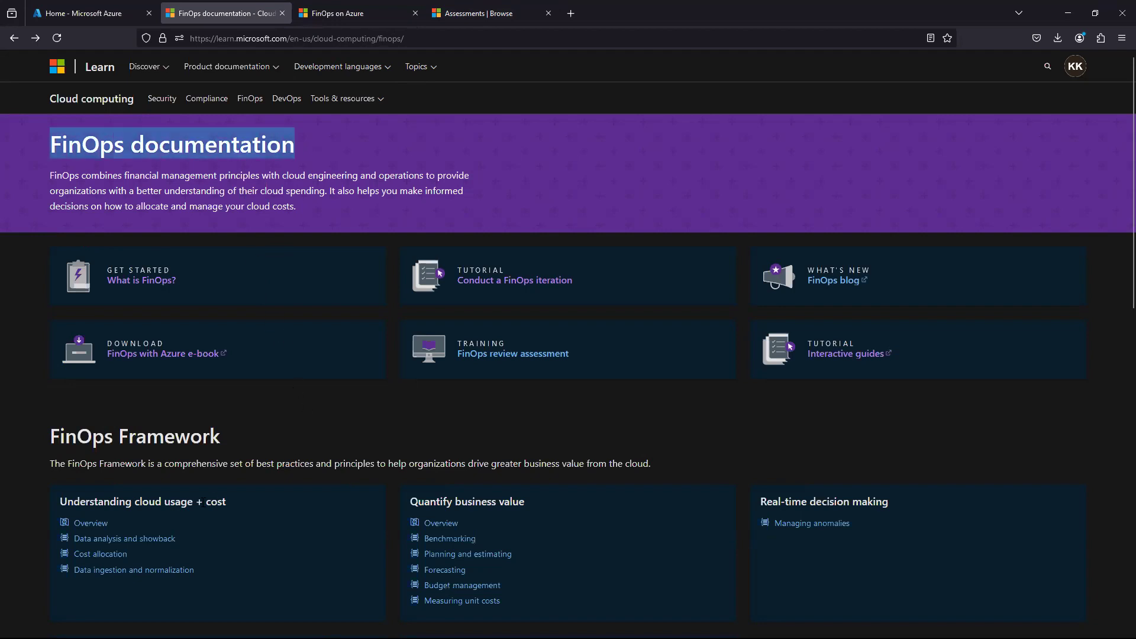
{"action": "left_click", "coordinate": [107, 524]}
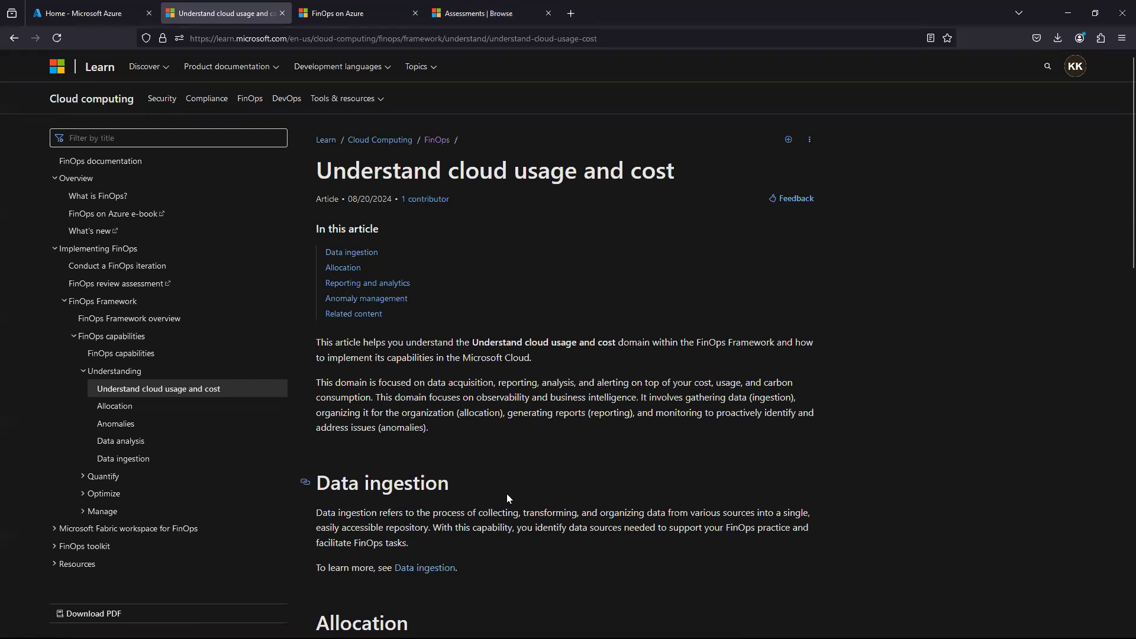
{"action": "left_click", "coordinate": [111, 195]}
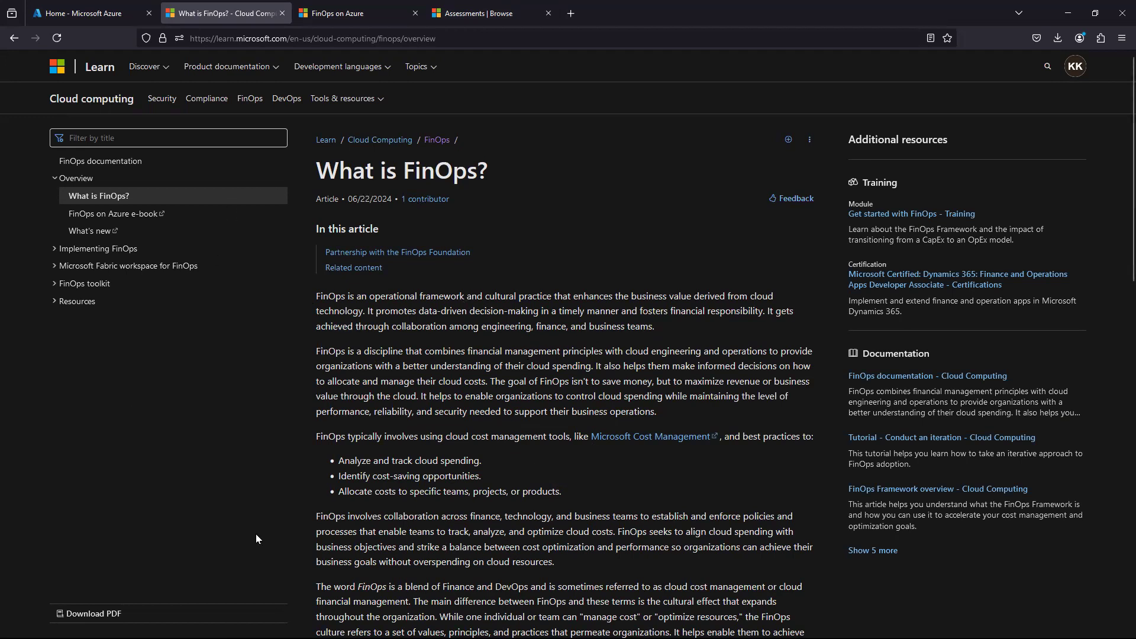
Expand the FinOps toolkit section of the documentation contents and open the FinOps toolkit site in a new tab.
{"action": "left_click", "coordinate": [50, 283]}
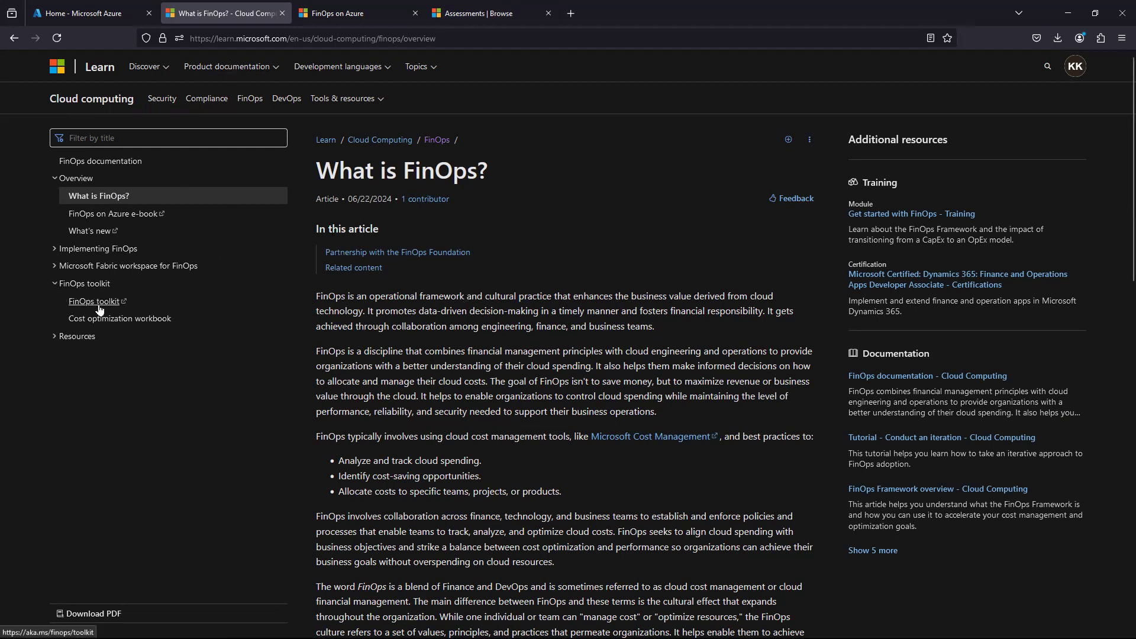
{"action": "right_click", "coordinate": [98, 304]}
{"action": "left_click", "coordinate": [127, 316]}
{"action": "left_click", "coordinate": [332, 5]}
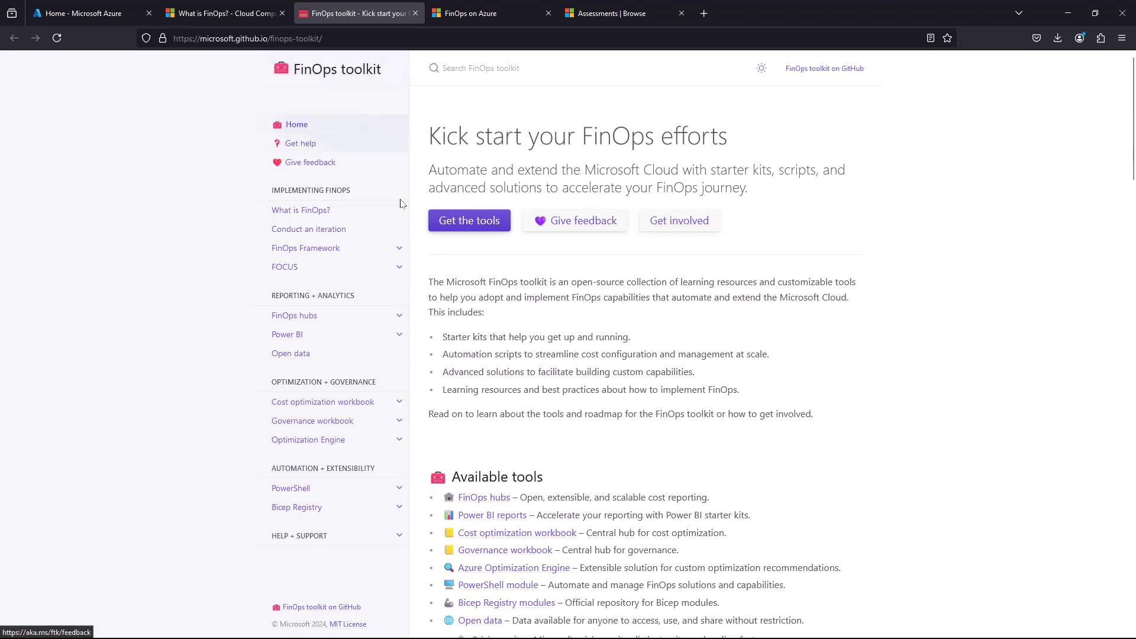
Open the FinOps hubs page and read from its design principles and benefits to the resources included in the hub template.
{"action": "left_click", "coordinate": [302, 316]}
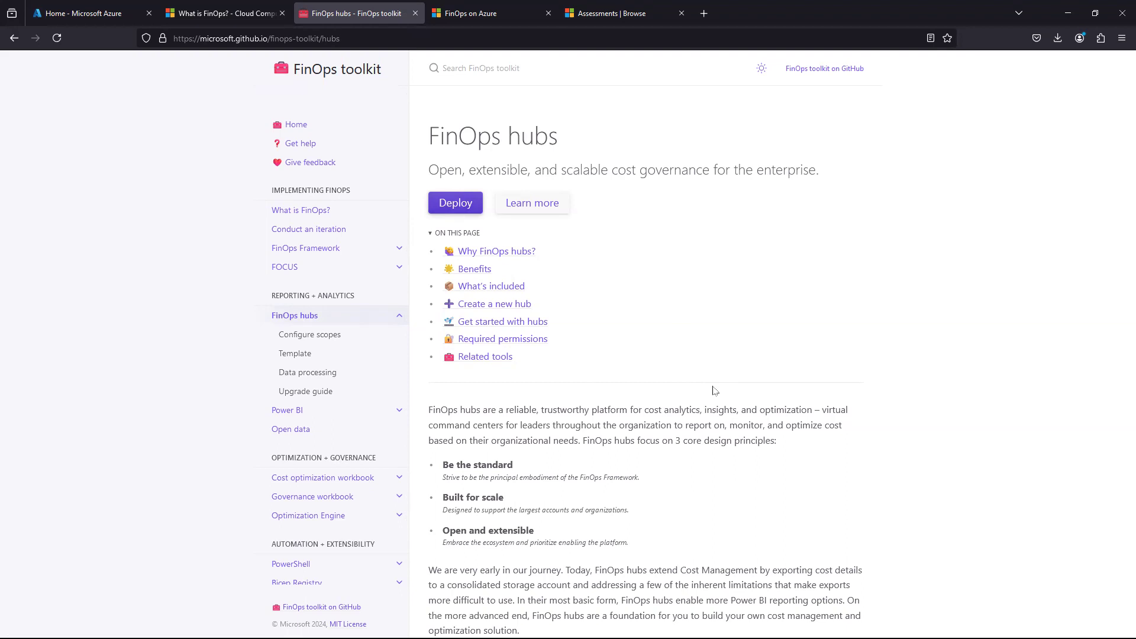
{"action": "scroll", "coordinate": [714, 390], "scroll_direction": "down", "scroll_amount": 8}
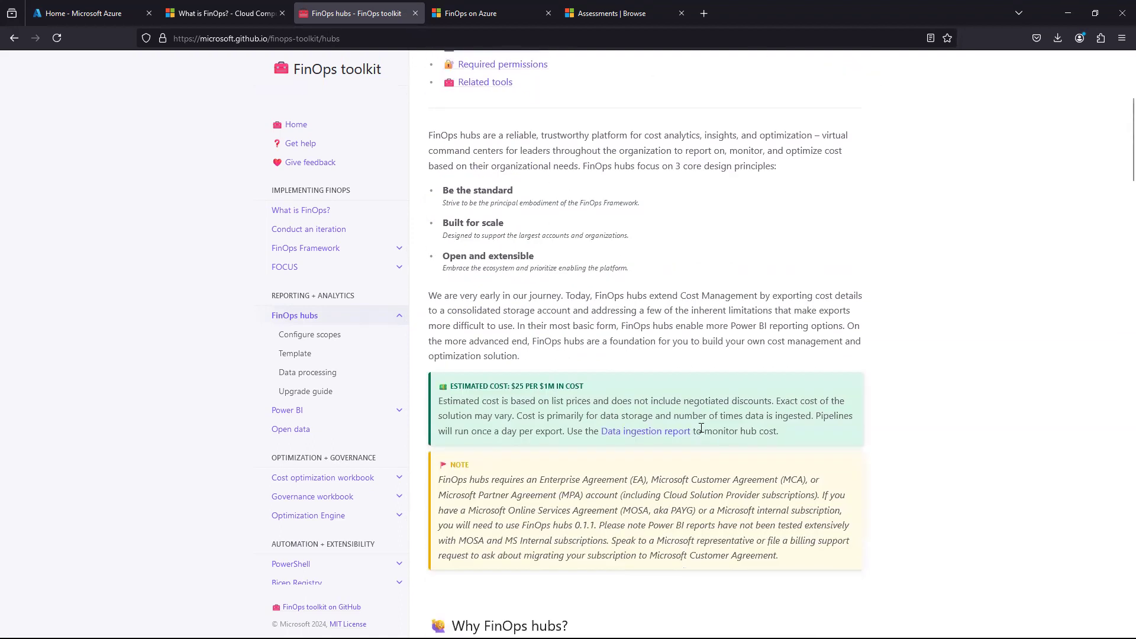
{"action": "scroll", "coordinate": [701, 443], "scroll_direction": "down", "scroll_amount": 4}
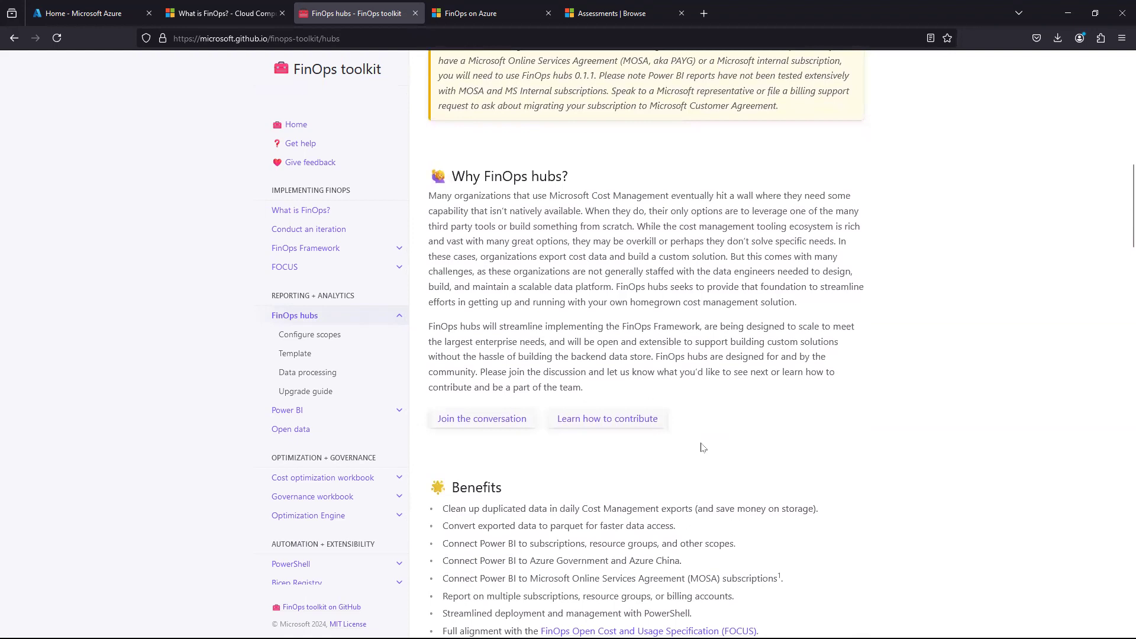
{"action": "scroll", "coordinate": [702, 447], "scroll_direction": "down", "scroll_amount": 2}
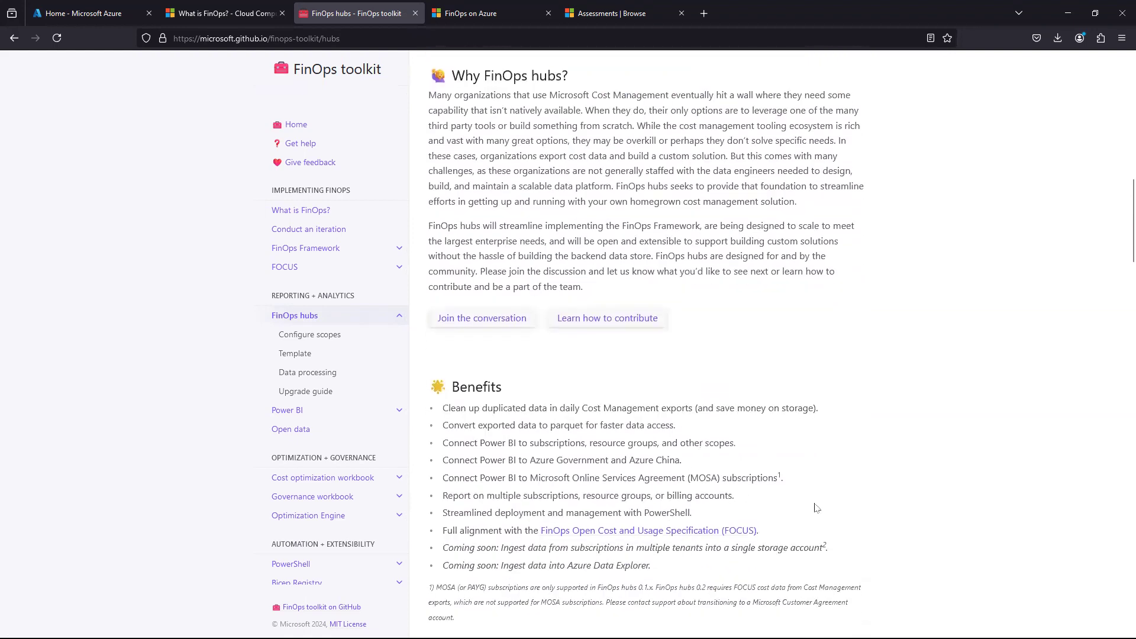
{"action": "scroll", "coordinate": [816, 508], "scroll_direction": "down", "scroll_amount": 2}
{"action": "scroll", "coordinate": [816, 507], "scroll_direction": "down", "scroll_amount": 4}
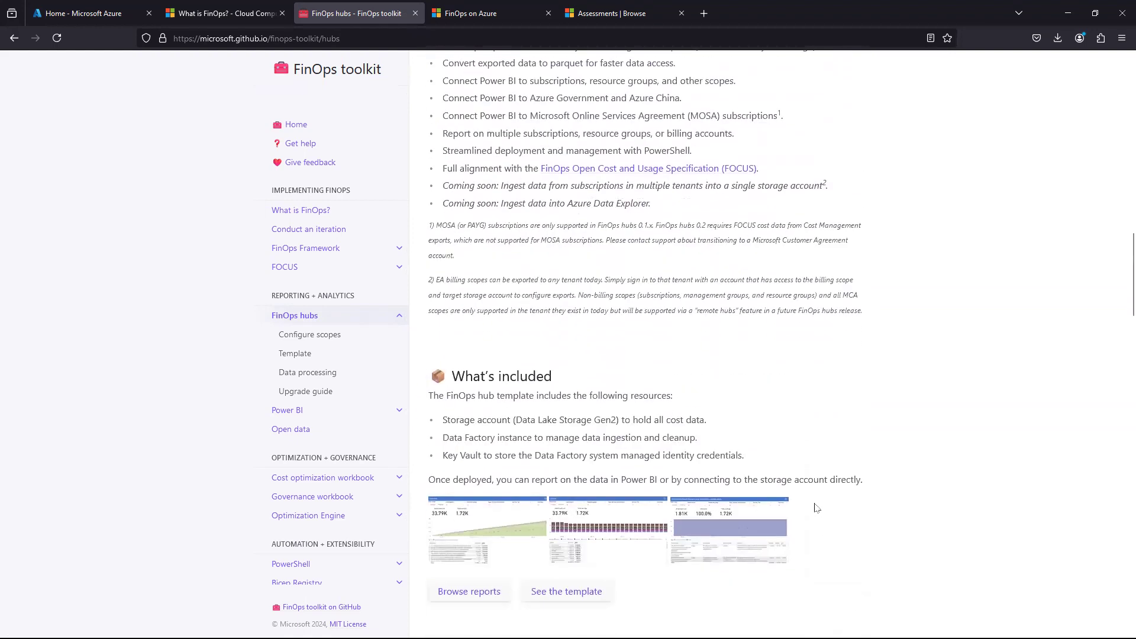
{"action": "scroll", "coordinate": [816, 507], "scroll_direction": "down", "scroll_amount": 2}
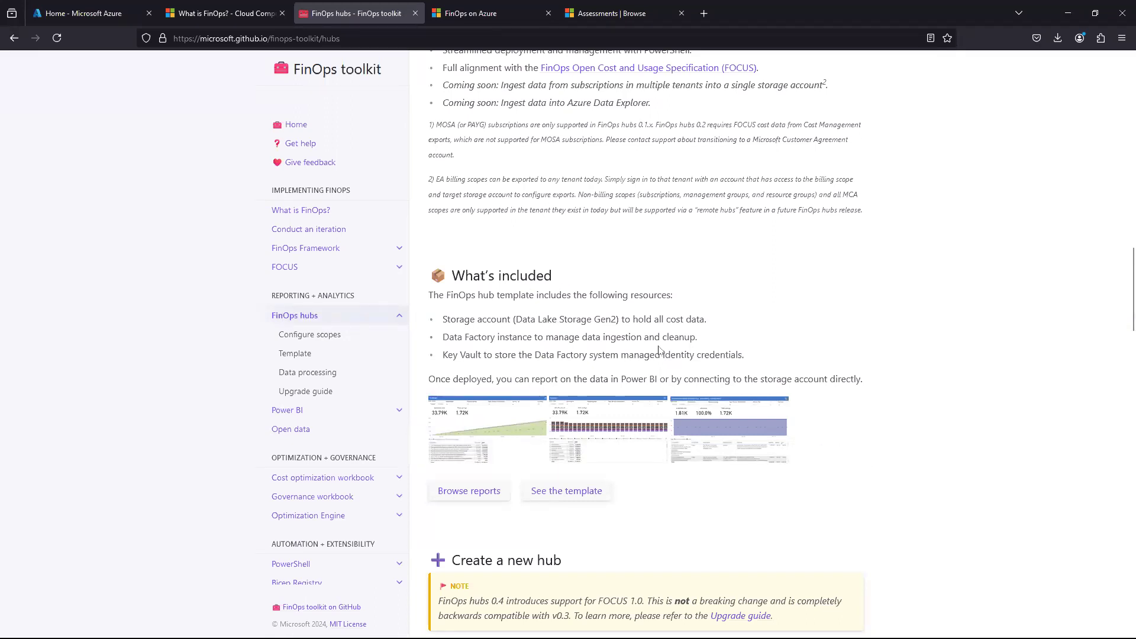
{"action": "left_click_drag", "start_coordinate": [710, 320], "coordinate": [660, 320]}
{"action": "left_click_drag", "start_coordinate": [495, 337], "coordinate": [685, 344]}
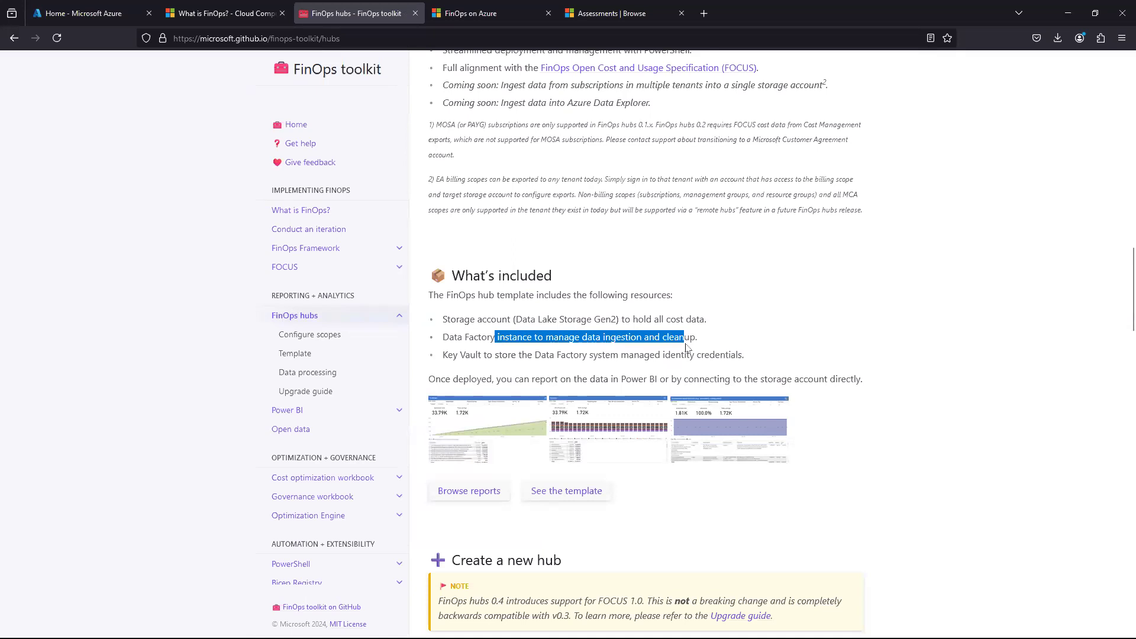
{"action": "left_click", "coordinate": [496, 365]}
{"action": "left_click_drag", "start_coordinate": [482, 355], "coordinate": [736, 355]}
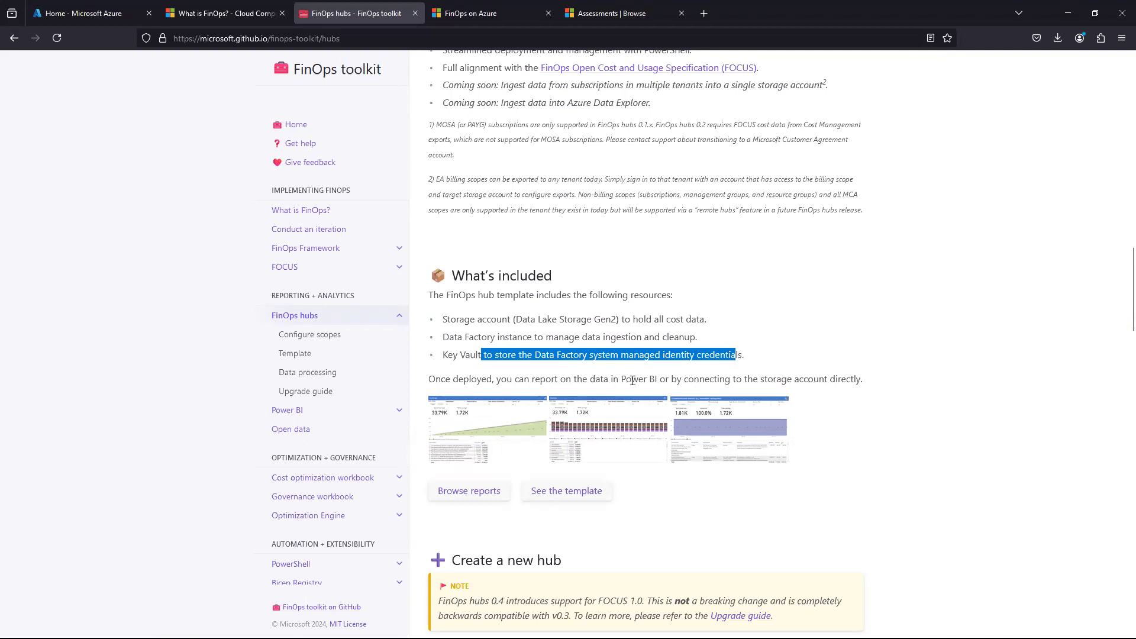
Examine how a new FinOps hub is deployed in the "Create a new hub" section, then return to the start of the page.
{"action": "scroll", "coordinate": [592, 449], "scroll_direction": "down", "scroll_amount": 2}
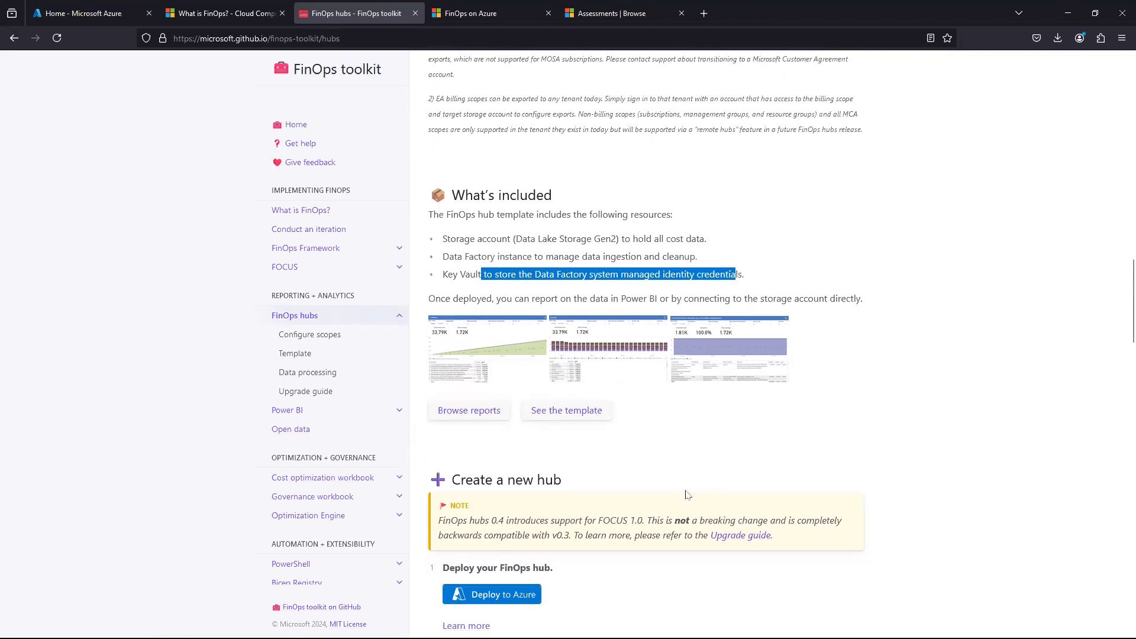
{"action": "scroll", "coordinate": [704, 474], "scroll_direction": "down", "scroll_amount": 2}
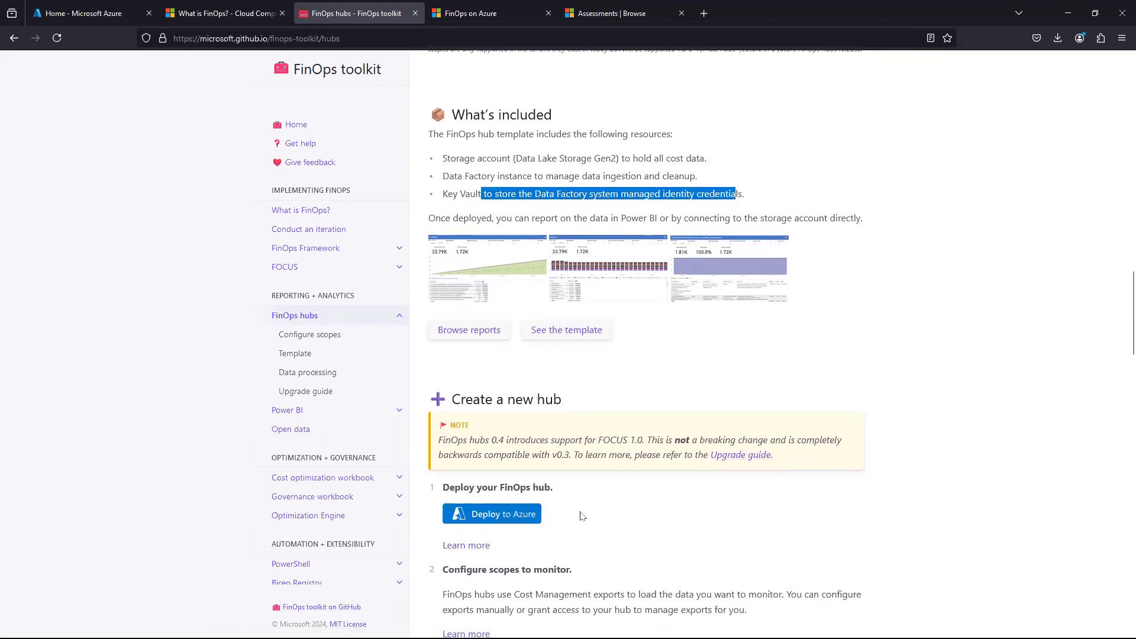
{"action": "scroll", "coordinate": [733, 513], "scroll_direction": "up", "scroll_amount": 2}
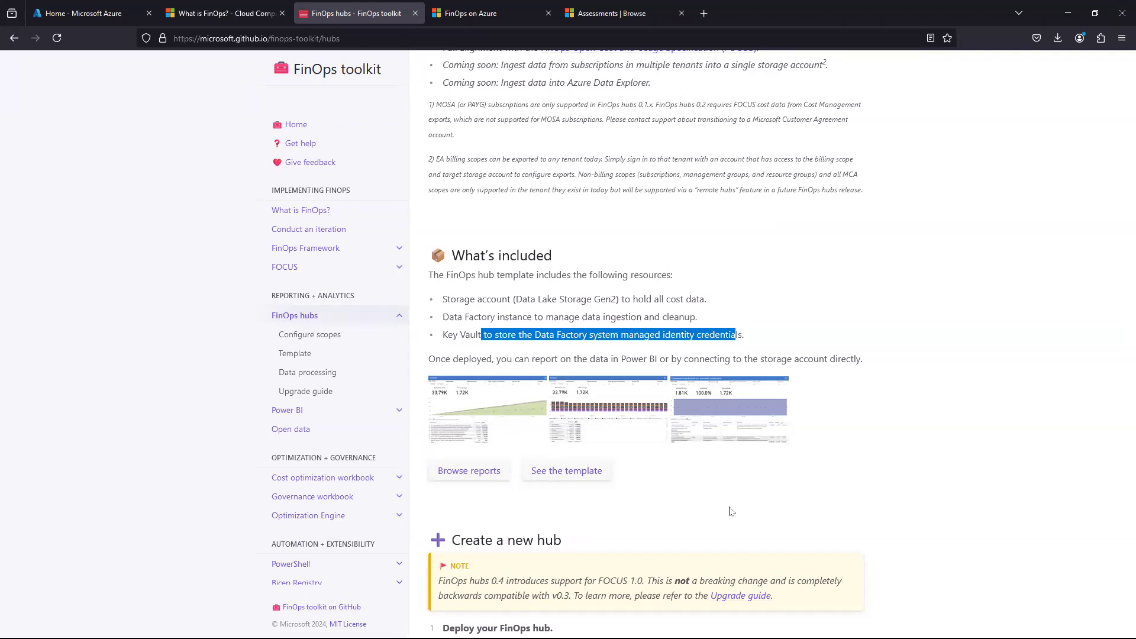
{"action": "scroll", "coordinate": [731, 511], "scroll_direction": "up", "scroll_amount": 7}
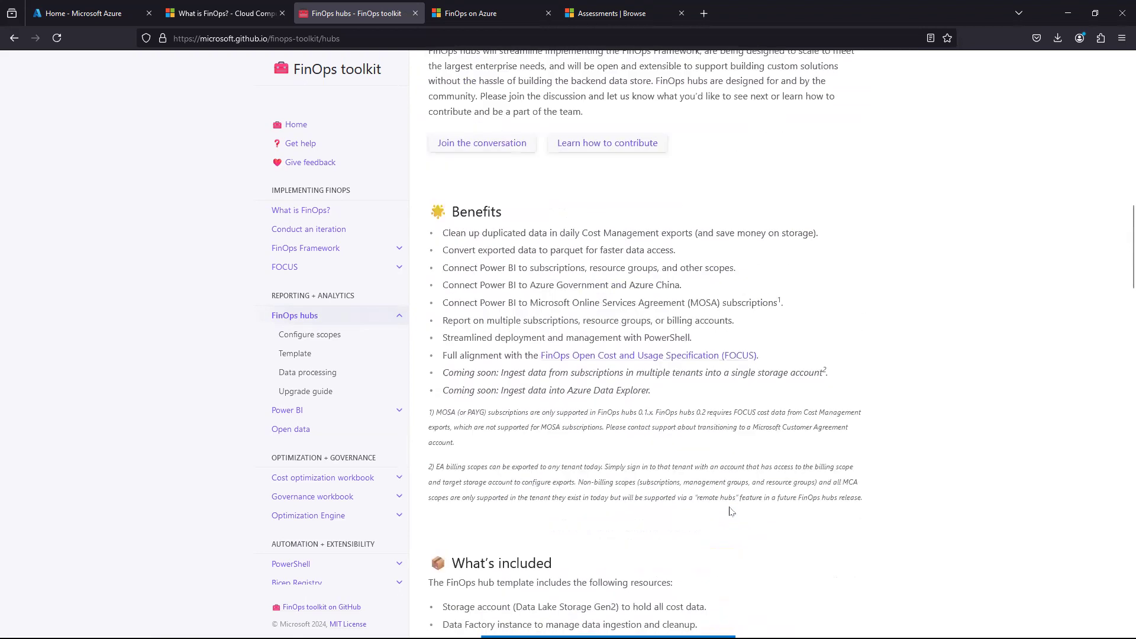
{"action": "scroll", "coordinate": [731, 508], "scroll_direction": "up", "scroll_amount": 10}
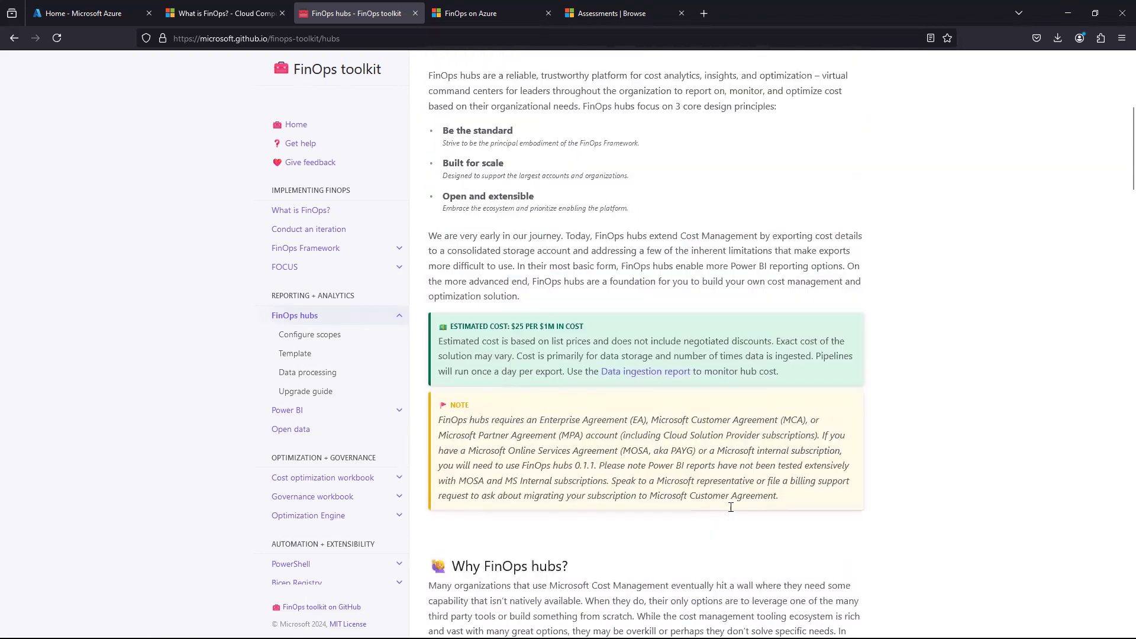
{"action": "scroll", "coordinate": [731, 511], "scroll_direction": "up", "scroll_amount": 3}
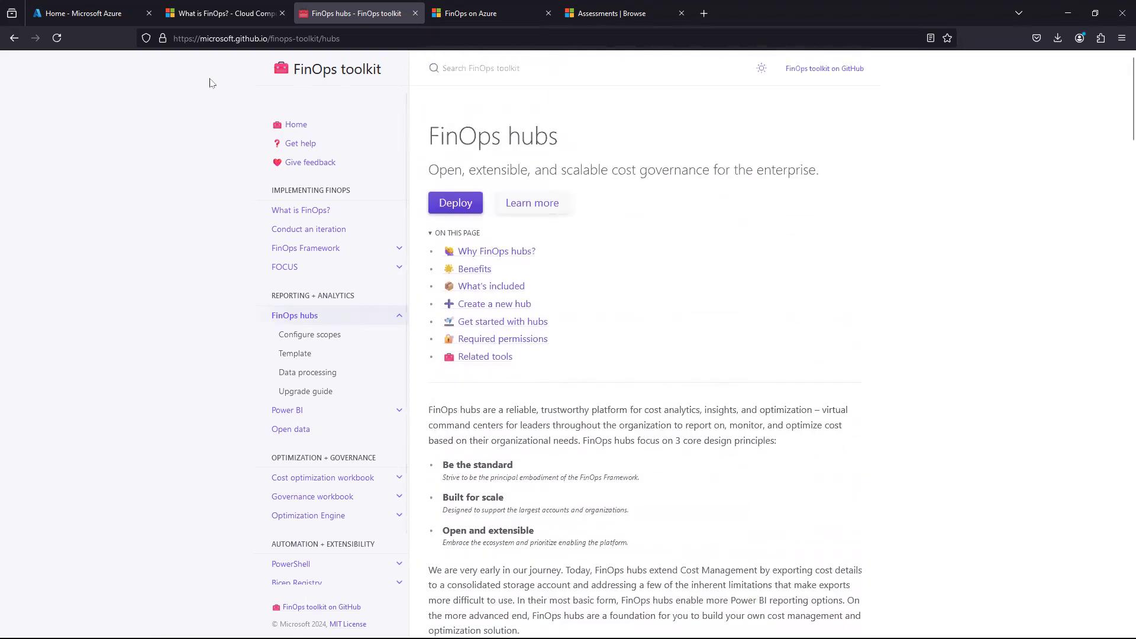
Return to the "What is FinOps?" article, expand Resources and open the Microsoft Tech Community FinOps discussions in a new tab.
{"action": "left_click", "coordinate": [222, 7]}
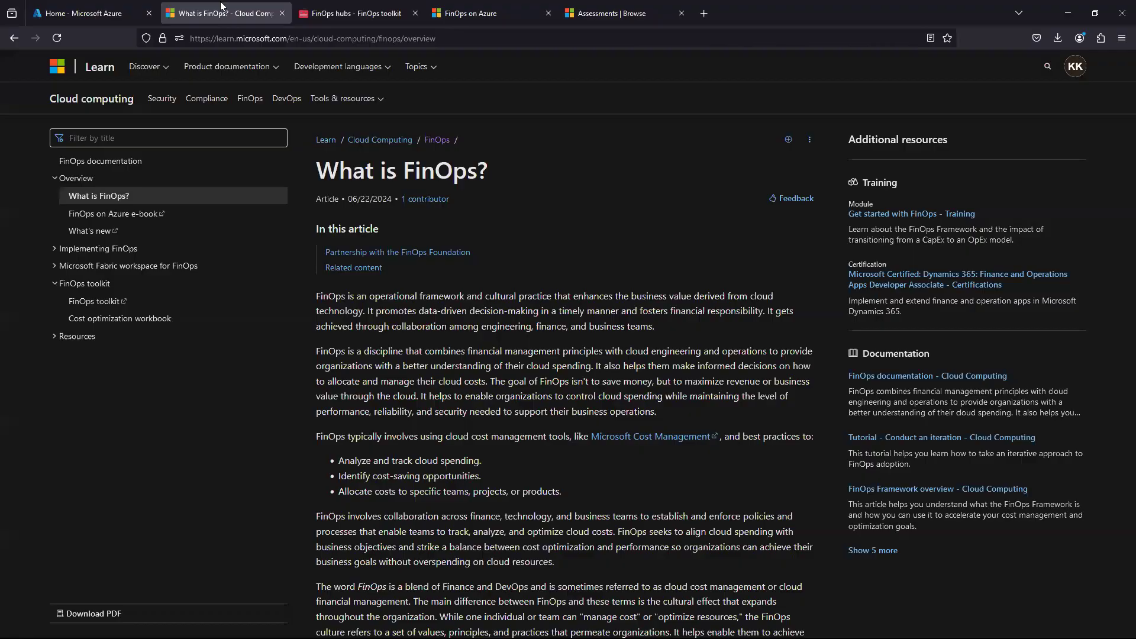
{"action": "left_click", "coordinate": [70, 337]}
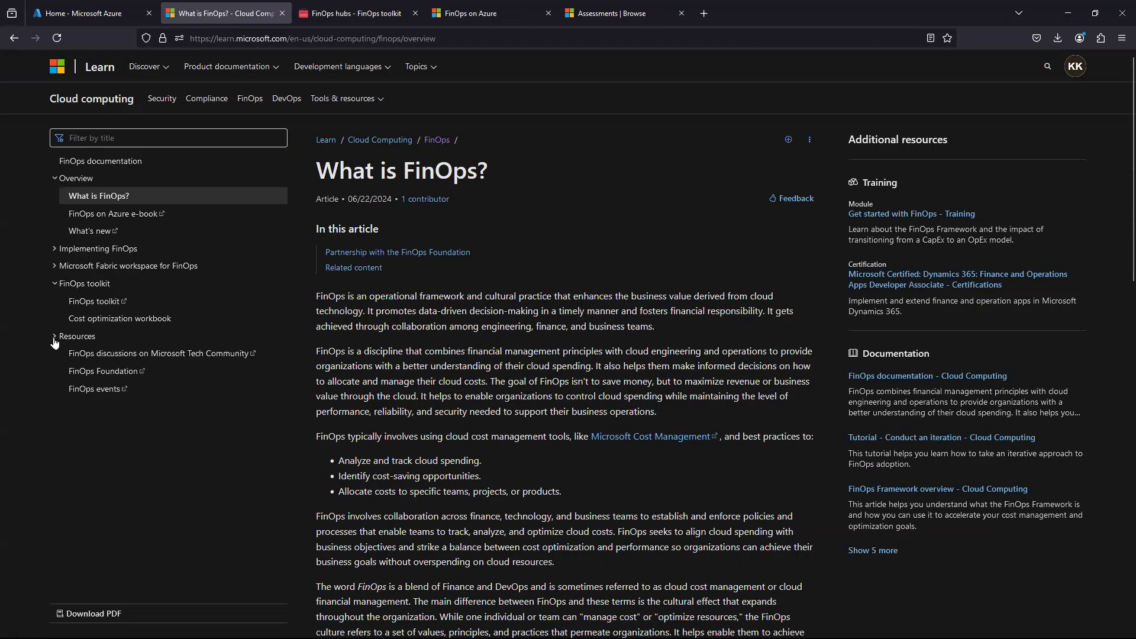
{"action": "right_click", "coordinate": [187, 357]}
{"action": "left_click", "coordinate": [244, 363]}
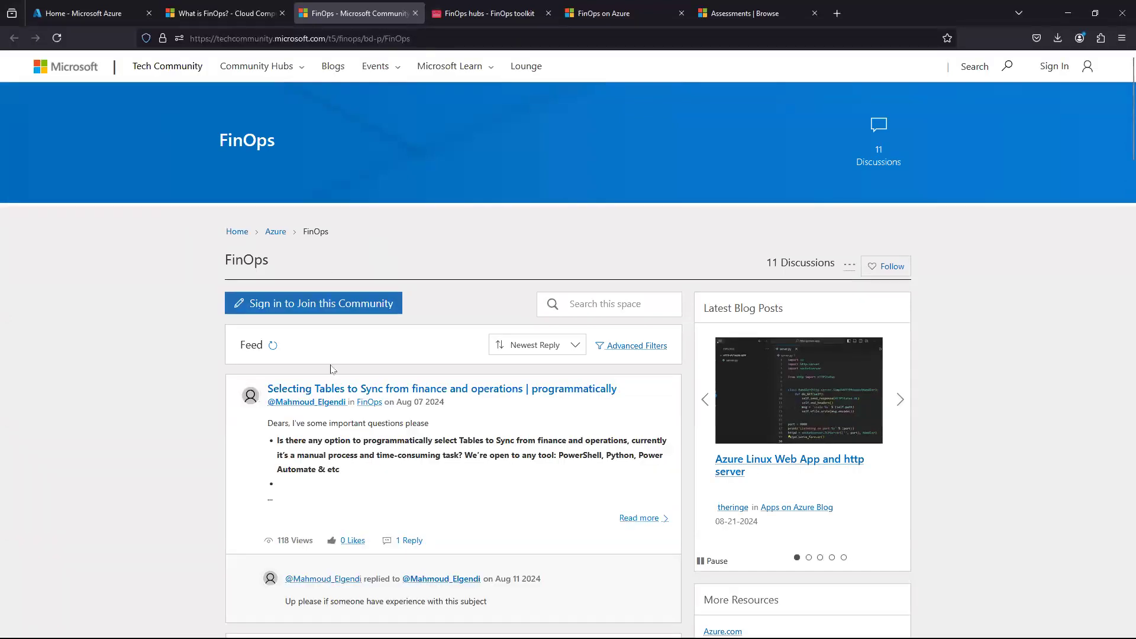
Browse the FinOps discussion feed on Microsoft Tech Community, reading the posted questions and replies.
{"action": "scroll", "coordinate": [332, 369], "scroll_direction": "down", "scroll_amount": 2}
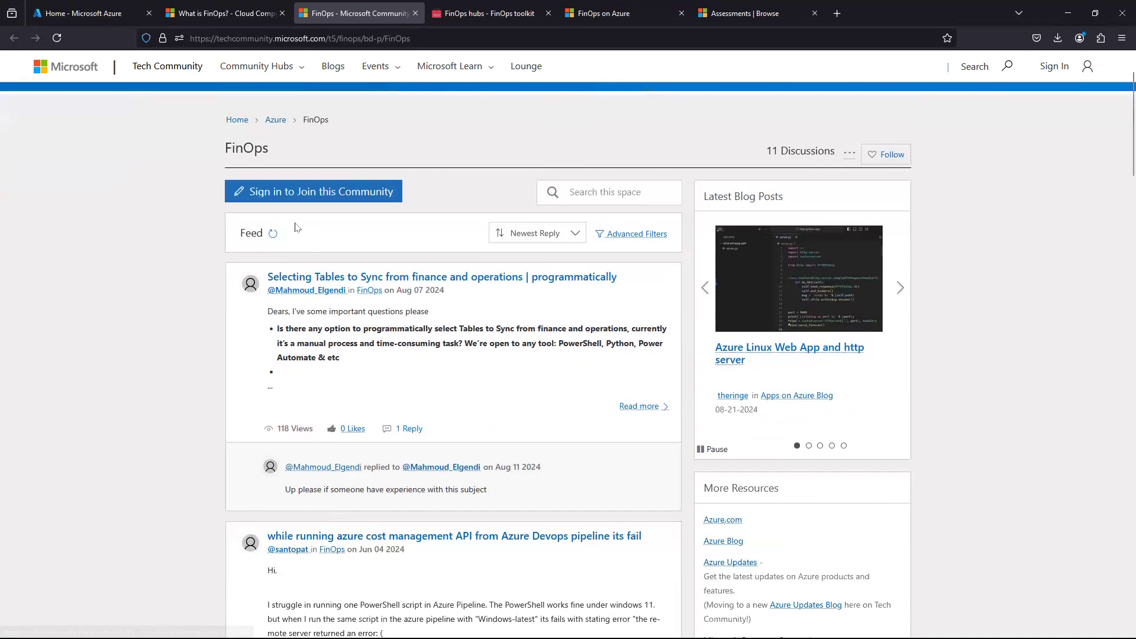
{"action": "scroll", "coordinate": [224, 415], "scroll_direction": "down", "scroll_amount": 1}
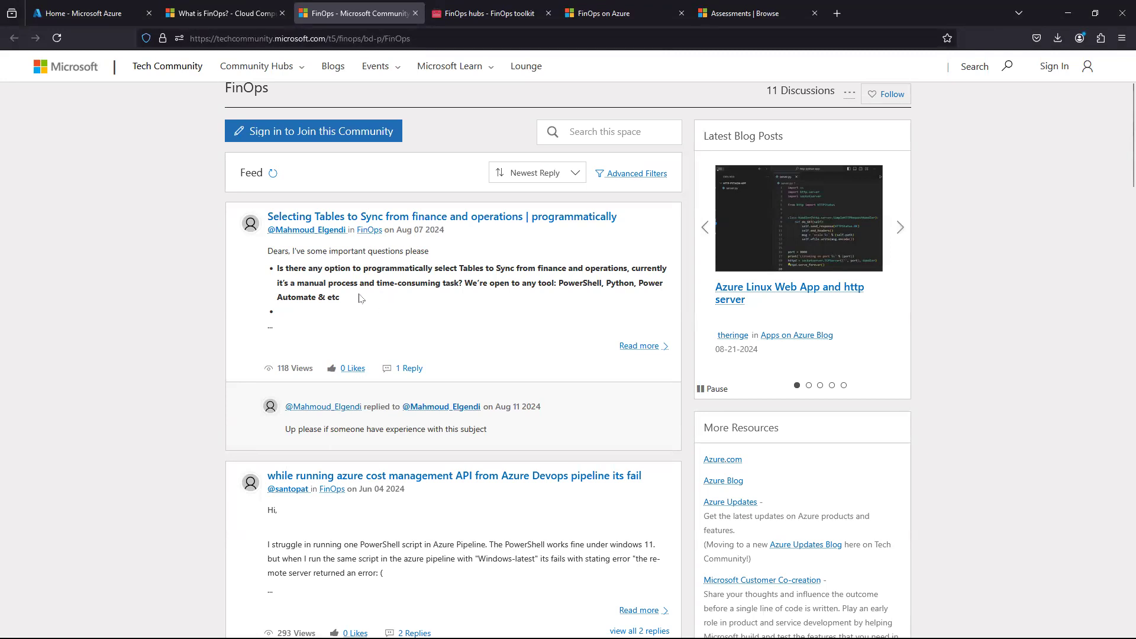
{"action": "scroll", "coordinate": [383, 444], "scroll_direction": "down", "scroll_amount": 2}
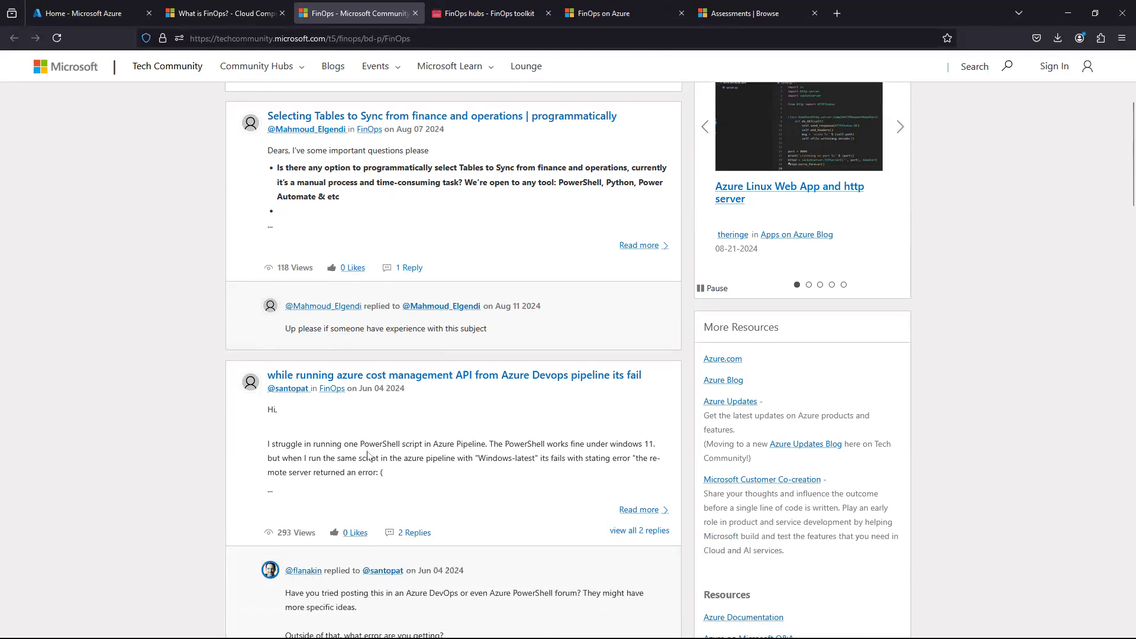
{"action": "scroll", "coordinate": [355, 461], "scroll_direction": "down", "scroll_amount": 5}
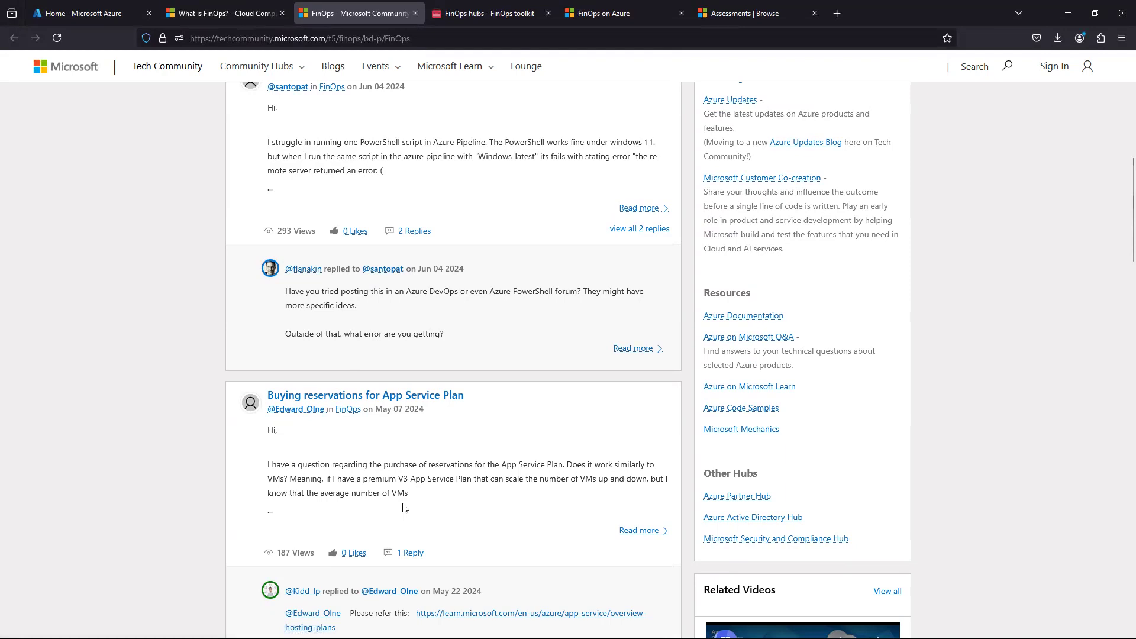
{"action": "scroll", "coordinate": [404, 508], "scroll_direction": "down", "scroll_amount": 5}
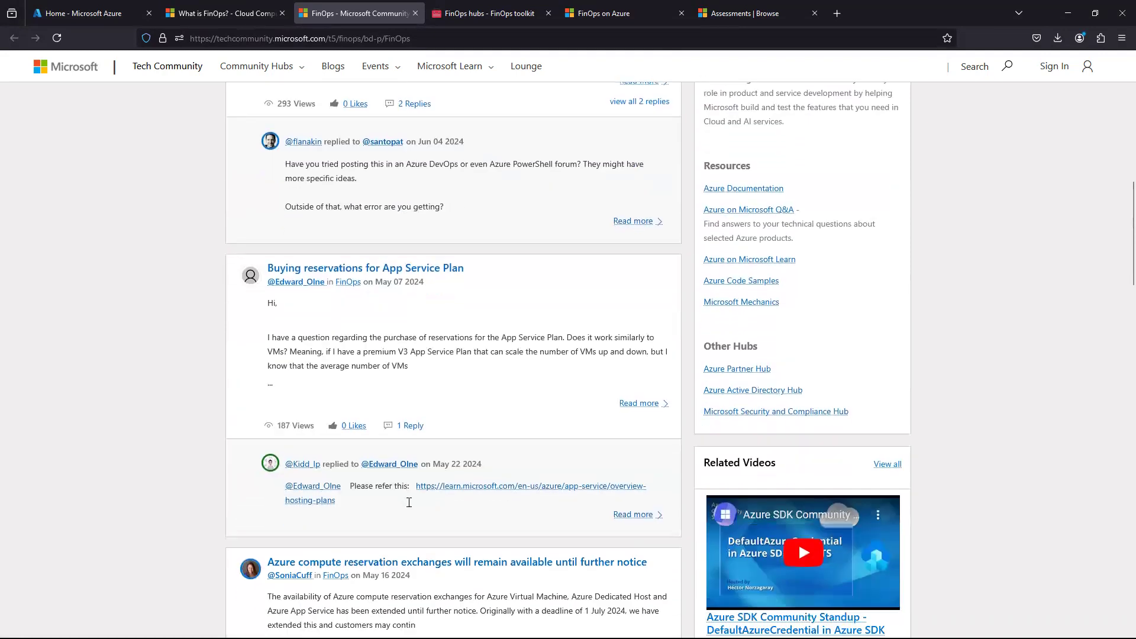
{"action": "scroll", "coordinate": [409, 501], "scroll_direction": "down", "scroll_amount": 1}
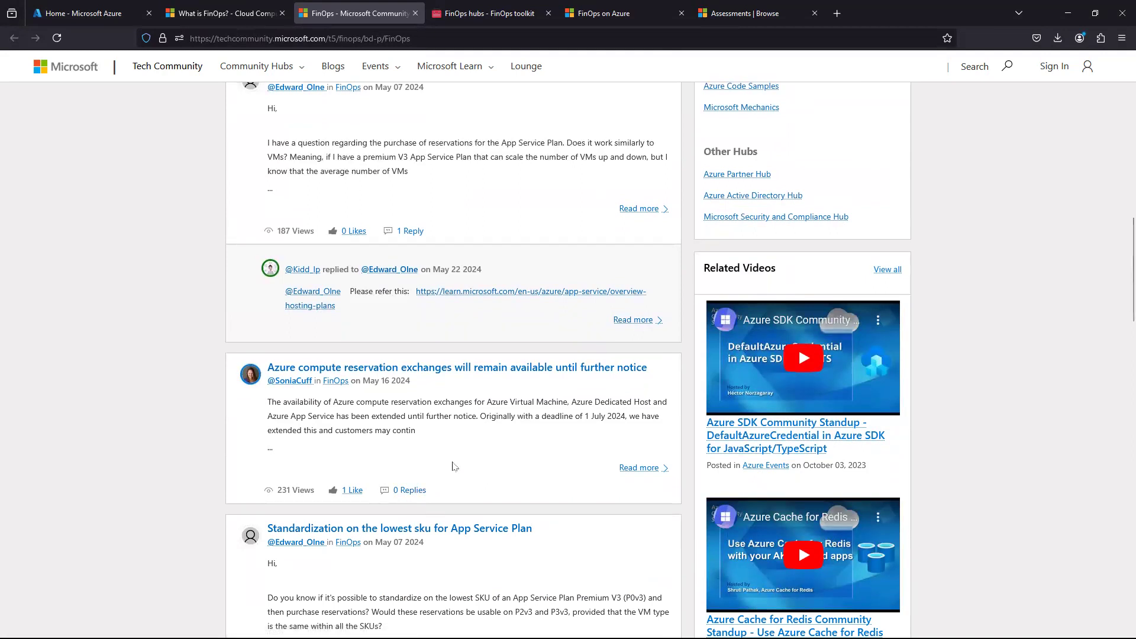
{"action": "scroll", "coordinate": [454, 467], "scroll_direction": "down", "scroll_amount": 5}
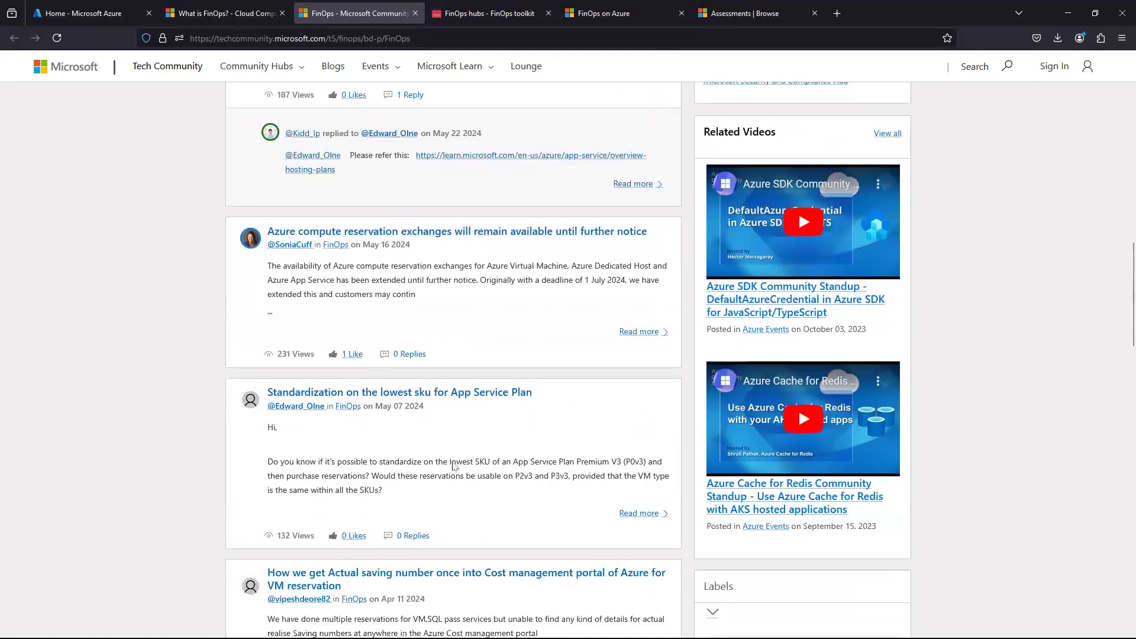
{"action": "scroll", "coordinate": [453, 467], "scroll_direction": "down", "scroll_amount": 1}
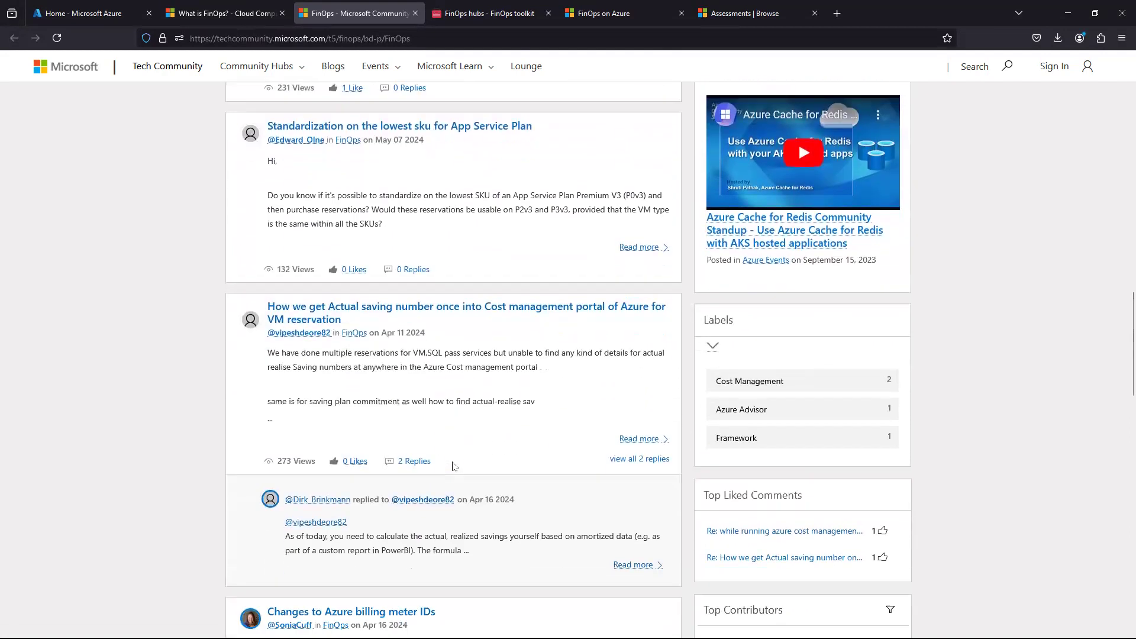
{"action": "scroll", "coordinate": [455, 469], "scroll_direction": "down", "scroll_amount": 2}
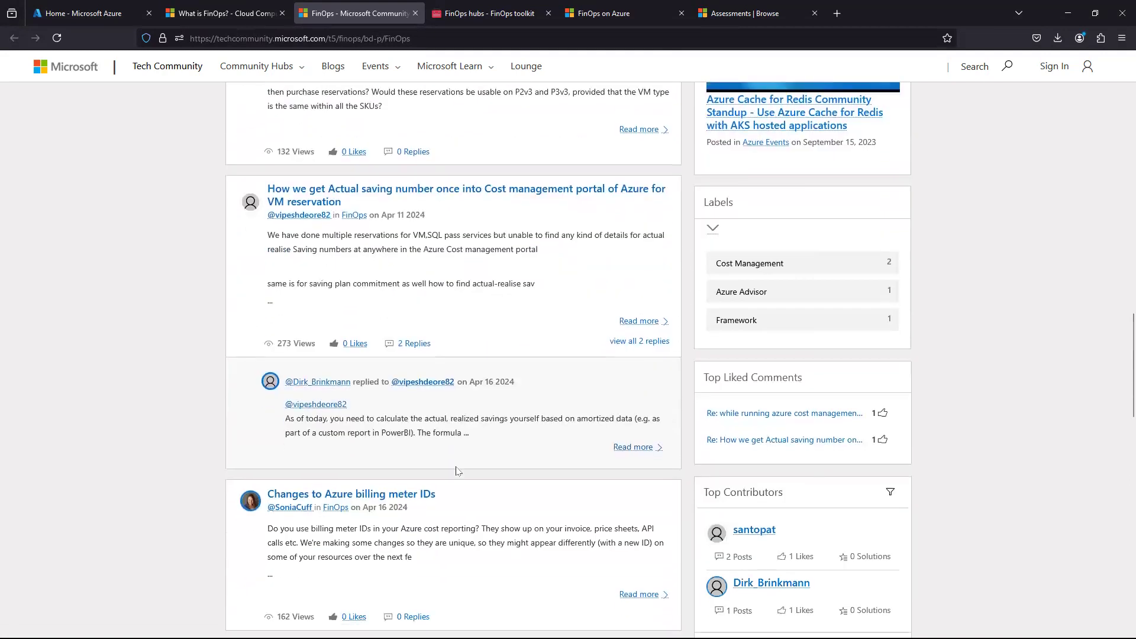
{"action": "scroll", "coordinate": [457, 470], "scroll_direction": "down", "scroll_amount": 2}
Return to the "What is FinOps?" article and expand the "Microsoft Fabric workspace for FinOps" section in the contents.
{"action": "left_click", "coordinate": [223, 13]}
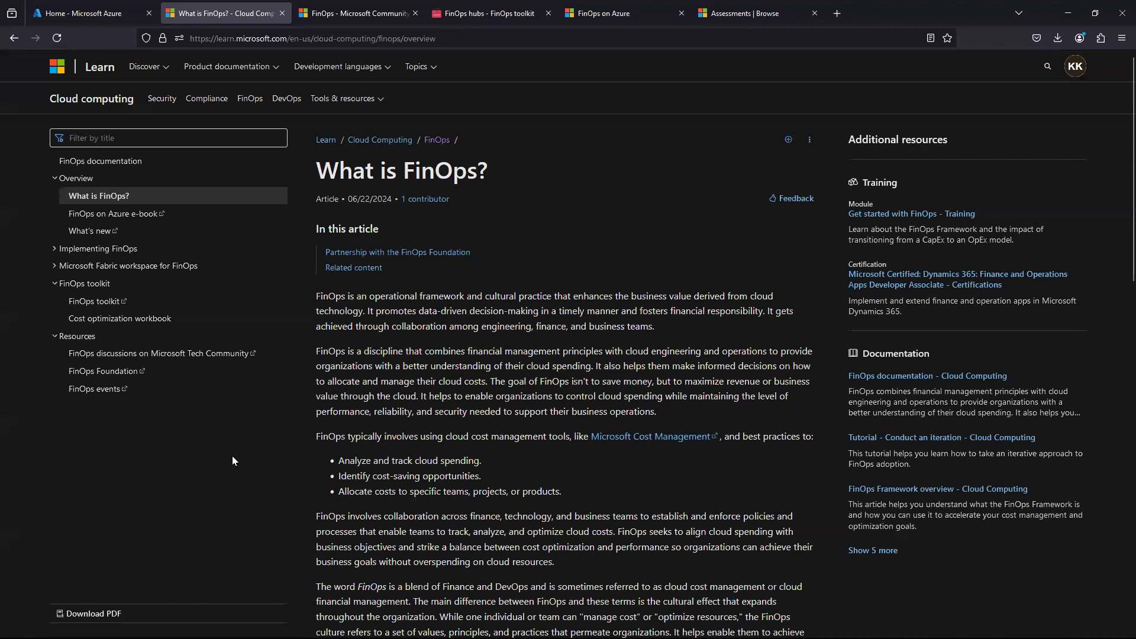
{"action": "left_click", "coordinate": [55, 266]}
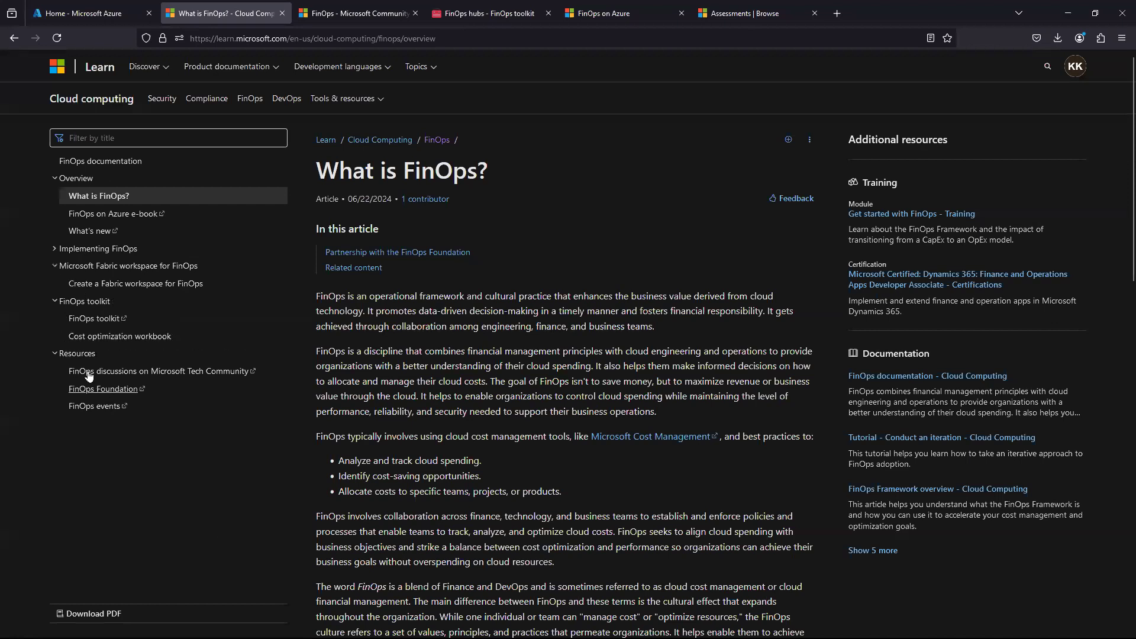
Open the Cost optimization workbook article, skim its rate and usage optimization and code sections, and return to the start of the page.
{"action": "left_click", "coordinate": [101, 337]}
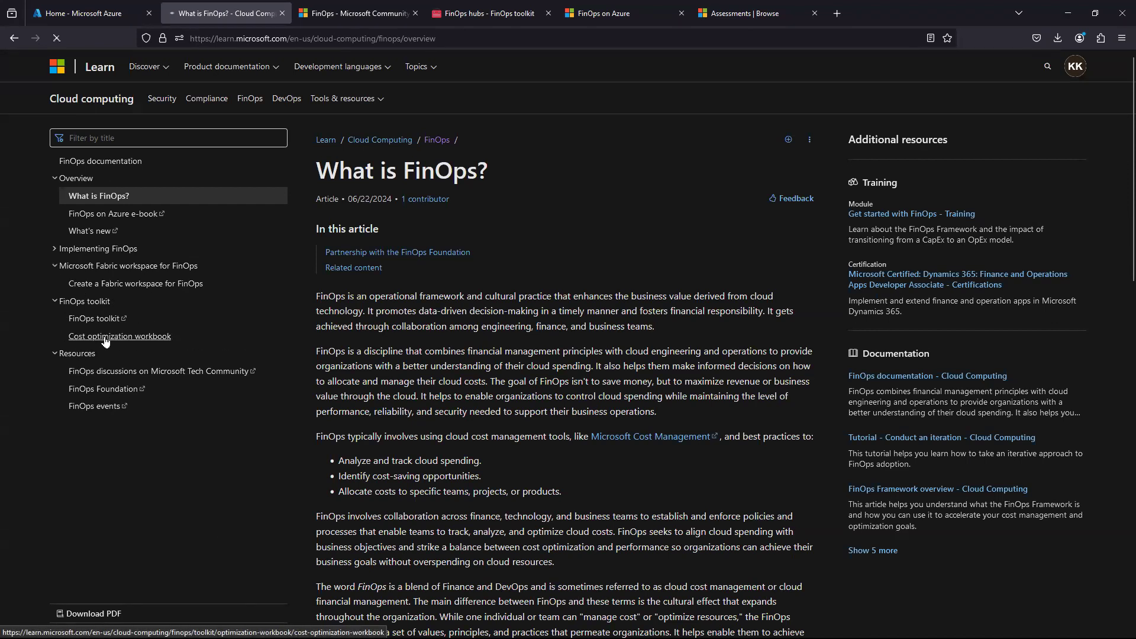
{"action": "scroll", "coordinate": [504, 385], "scroll_direction": "down", "scroll_amount": 7}
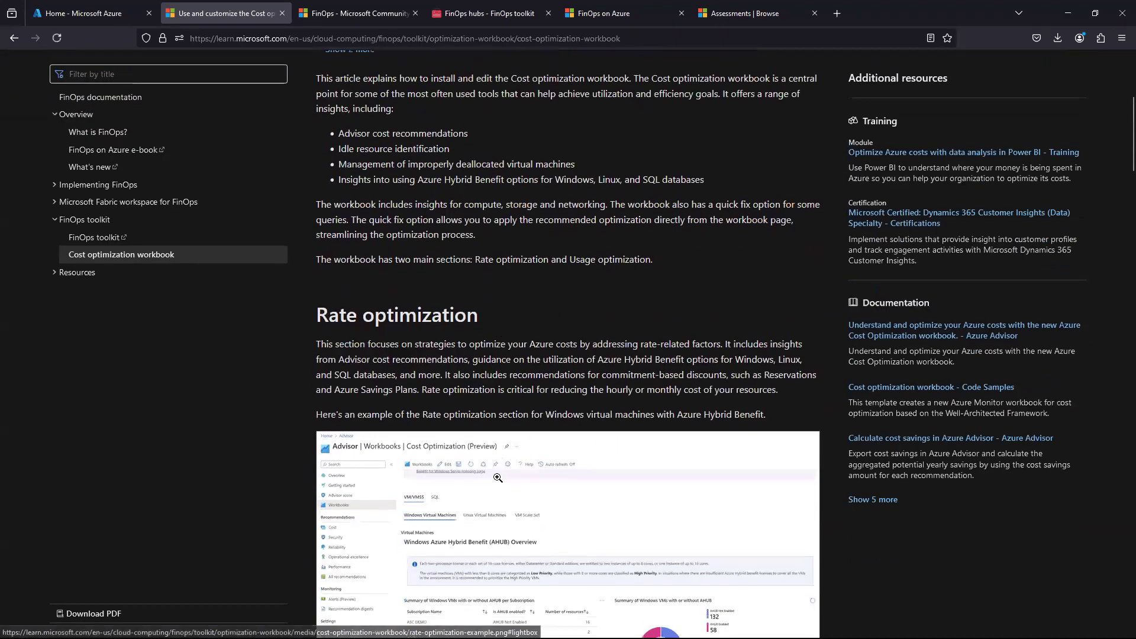
{"action": "scroll", "coordinate": [467, 424], "scroll_direction": "down", "scroll_amount": 6}
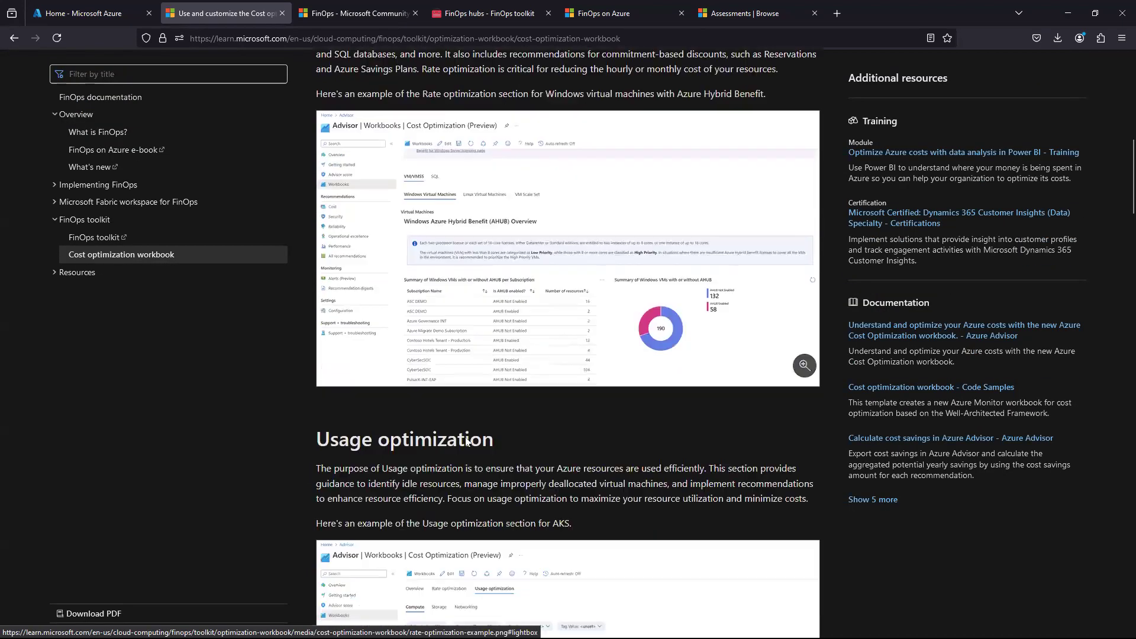
{"action": "scroll", "coordinate": [1118, 515], "scroll_direction": "down", "scroll_amount": 20}
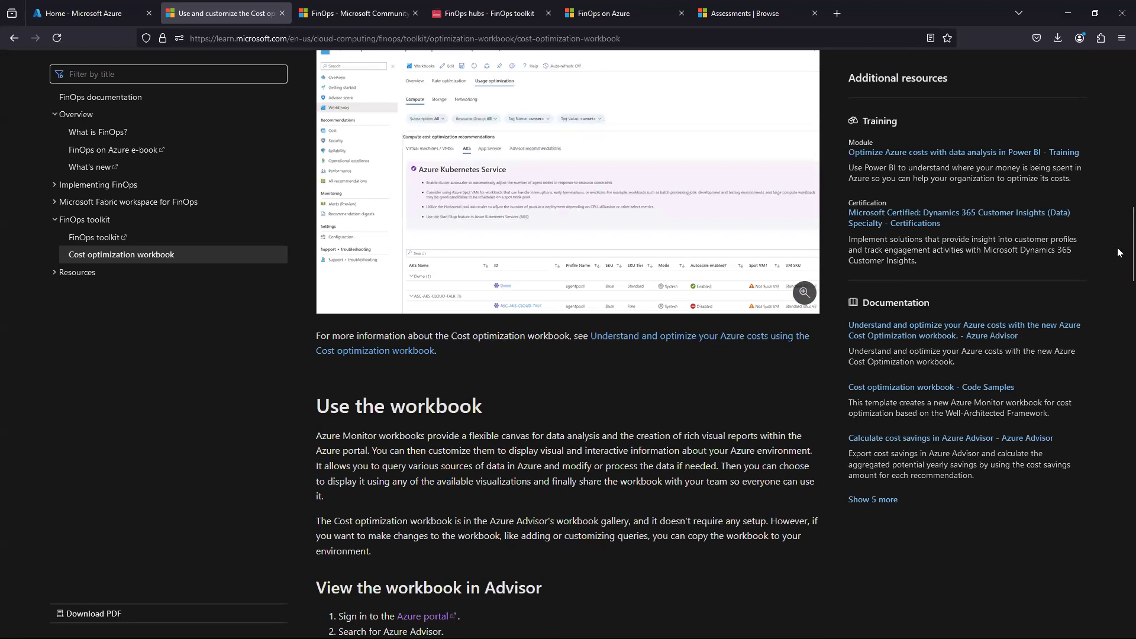
{"action": "scroll", "coordinate": [1120, 295], "scroll_direction": "down", "scroll_amount": 8}
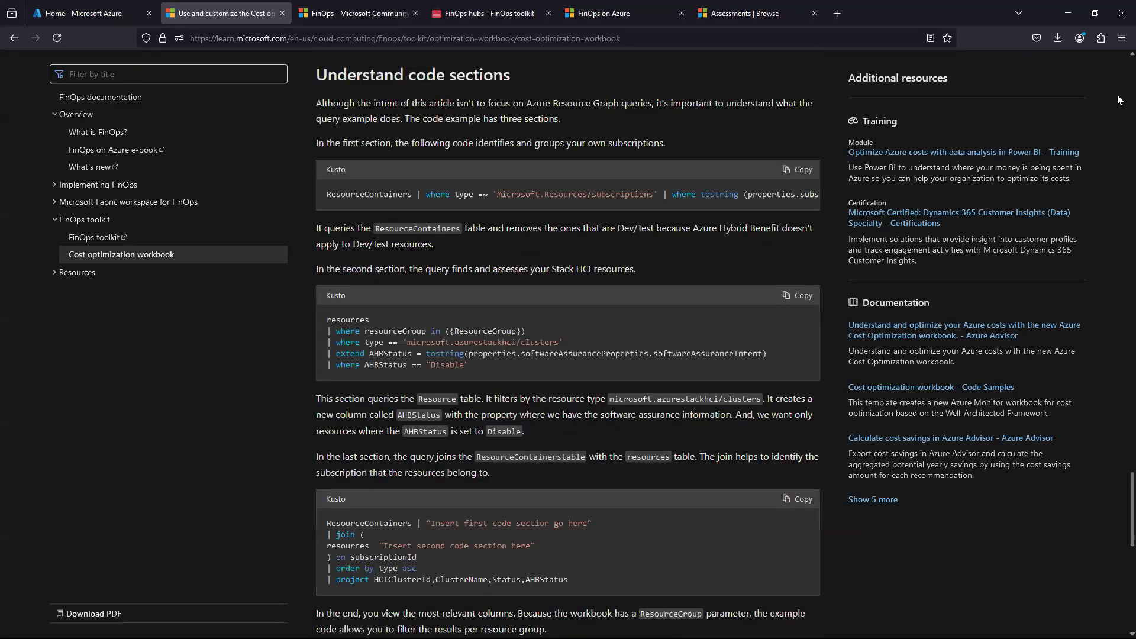
{"action": "key", "text": "Home"}
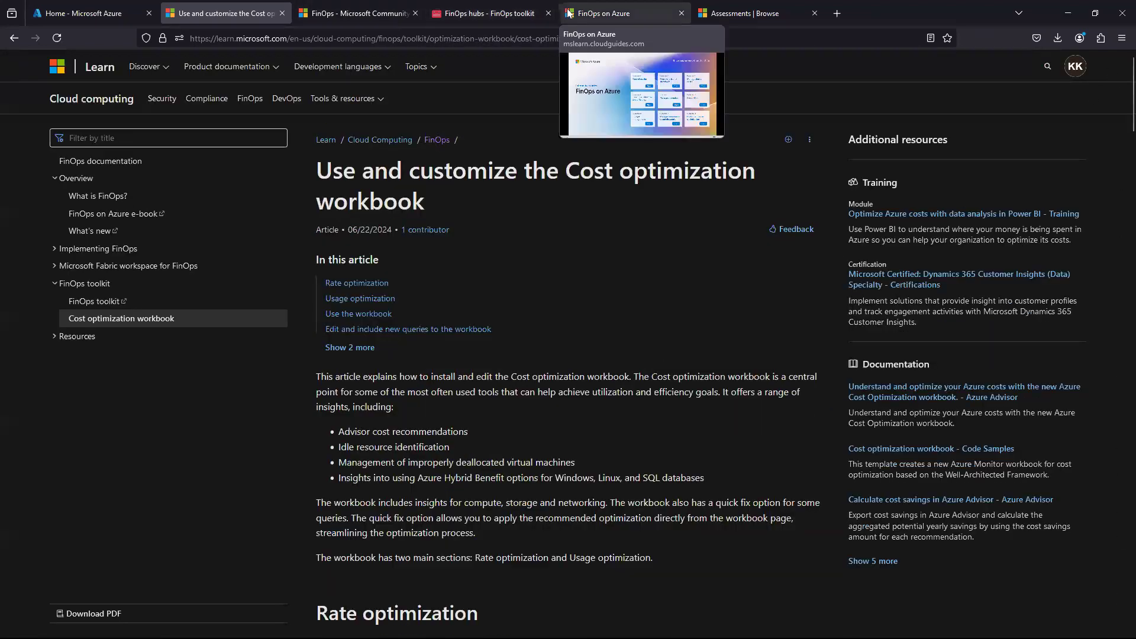
View the FinOps on Azure interactive guides, and close the Microsoft Tech Community page.
{"action": "left_click", "coordinate": [598, 13]}
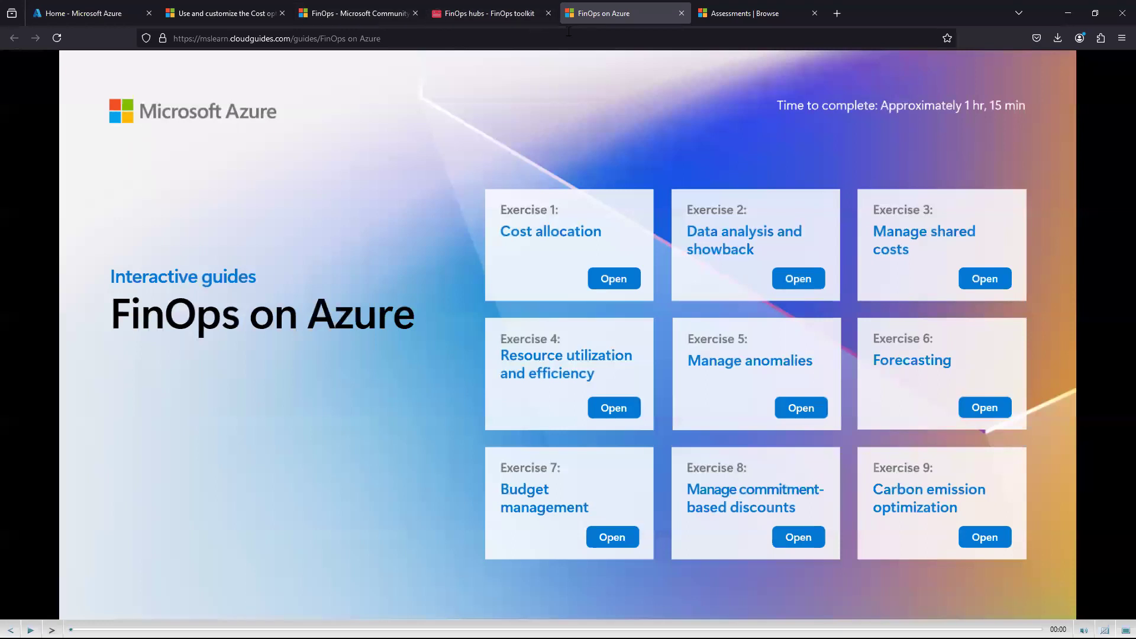
{"action": "left_click", "coordinate": [399, 13]}
{"action": "left_click", "coordinate": [415, 13]}
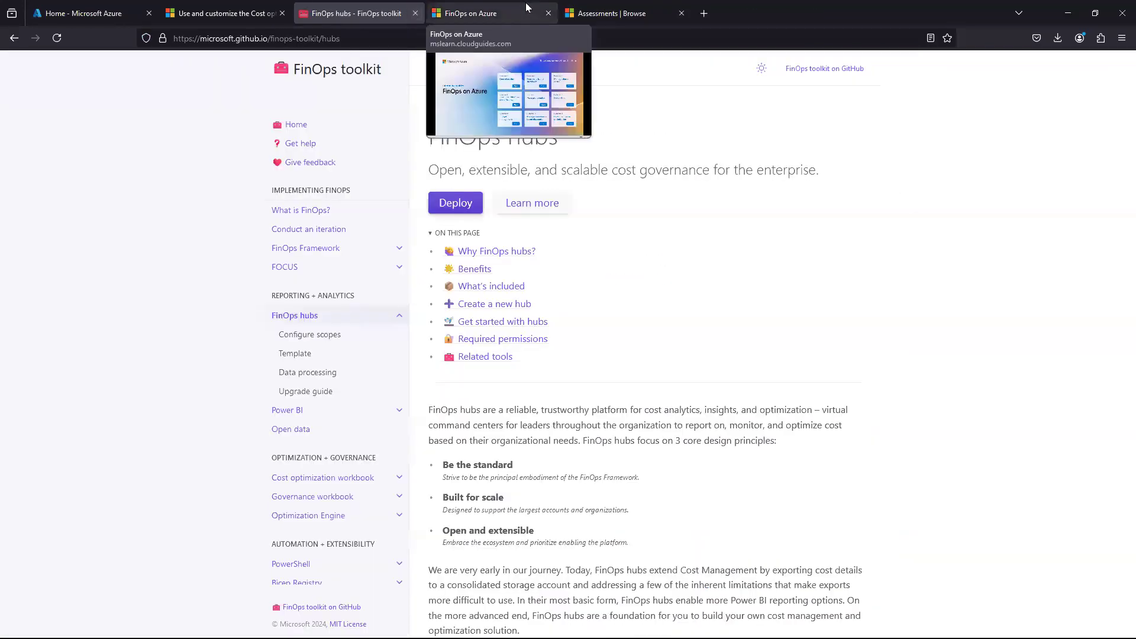
Switch to the Microsoft Assessments catalogue, browse the listed assessments, and search for "FinOps".
{"action": "left_click", "coordinate": [564, 15]}
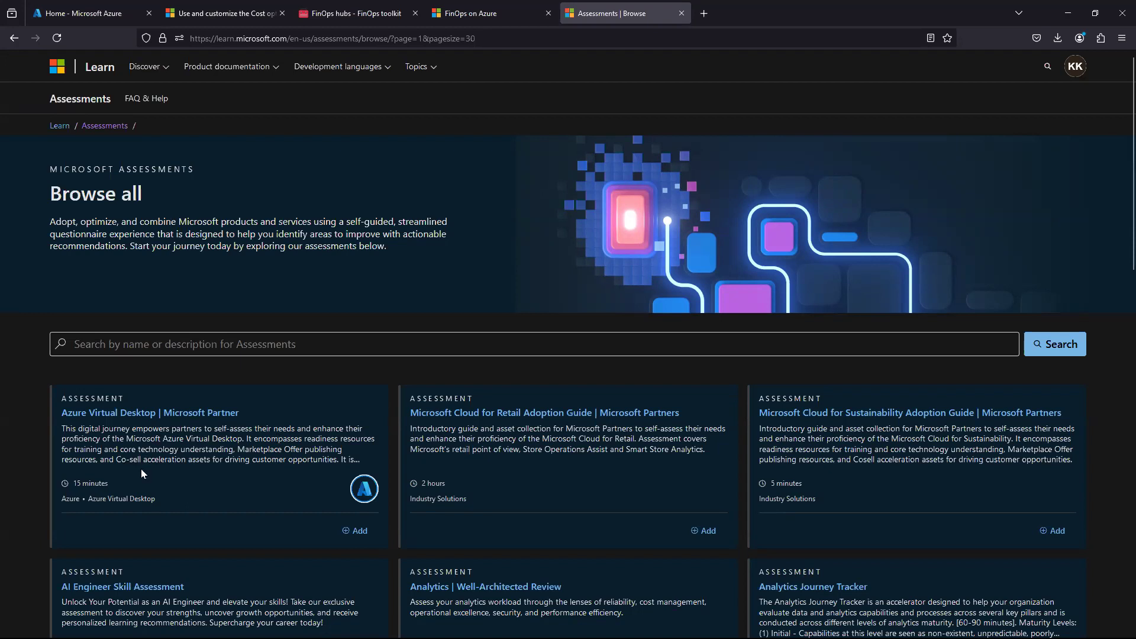
{"action": "scroll", "coordinate": [141, 472], "scroll_direction": "down", "scroll_amount": 2}
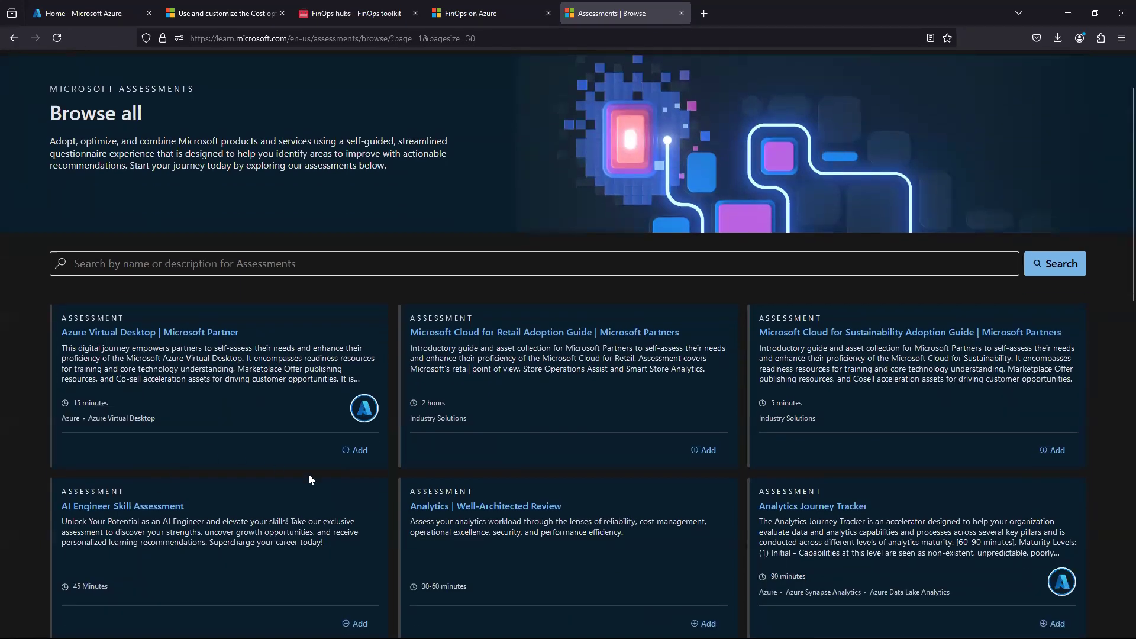
{"action": "scroll", "coordinate": [310, 476], "scroll_direction": "down", "scroll_amount": 1}
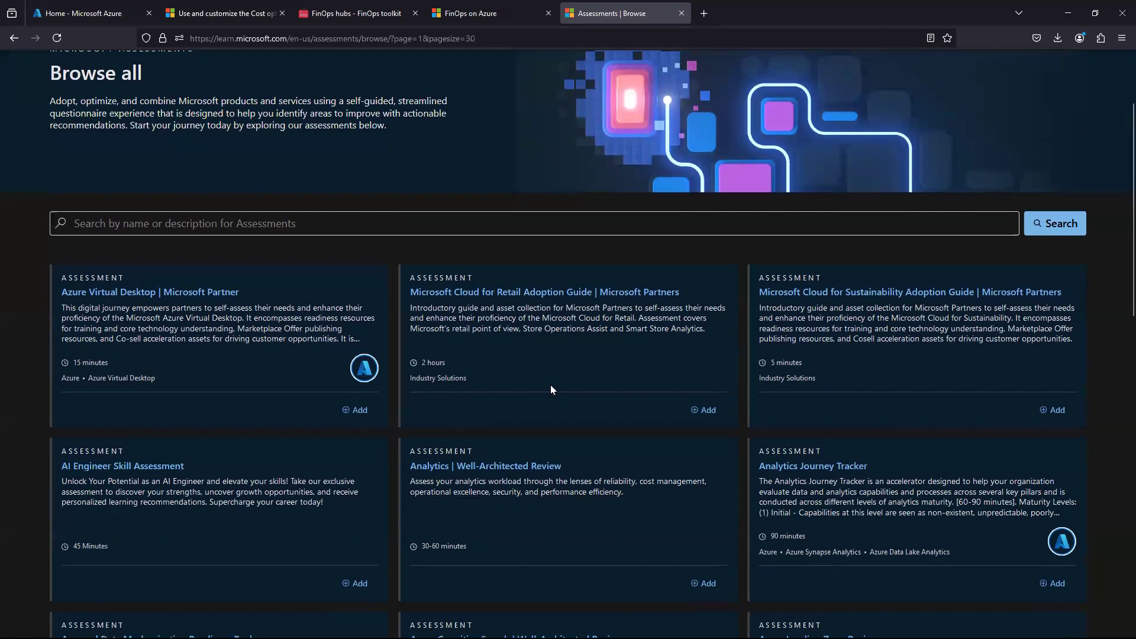
{"action": "scroll", "coordinate": [206, 408], "scroll_direction": "down", "scroll_amount": 3}
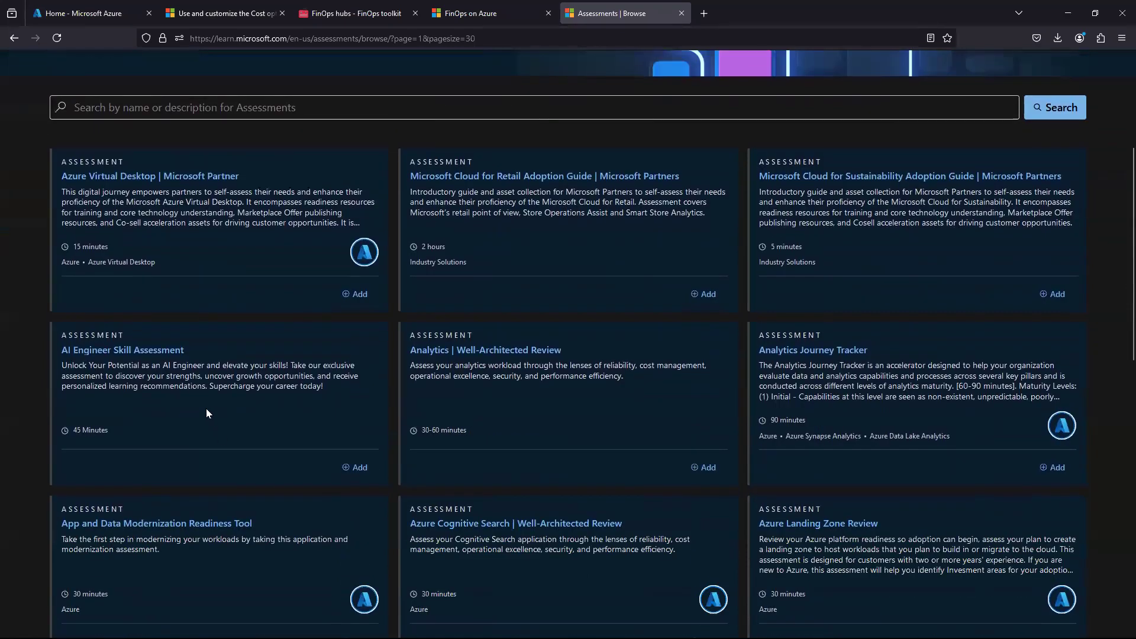
{"action": "scroll", "coordinate": [374, 552], "scroll_direction": "down", "scroll_amount": 4}
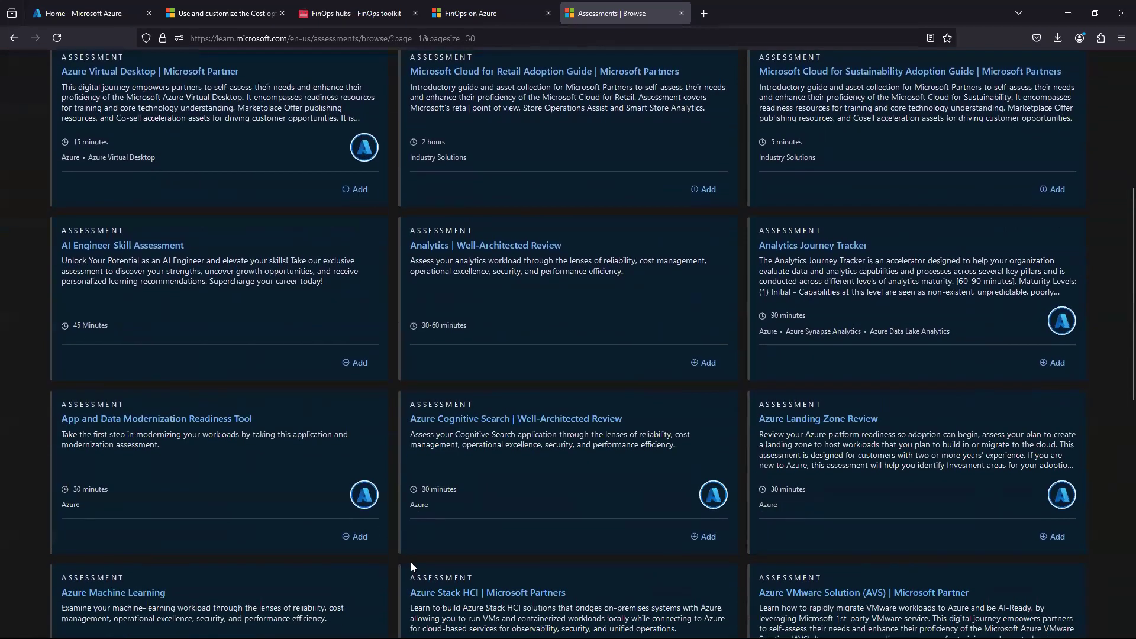
{"action": "scroll", "coordinate": [410, 562], "scroll_direction": "up", "scroll_amount": 9}
{"action": "left_click", "coordinate": [269, 324]}
{"action": "type", "text": "FinOps"}
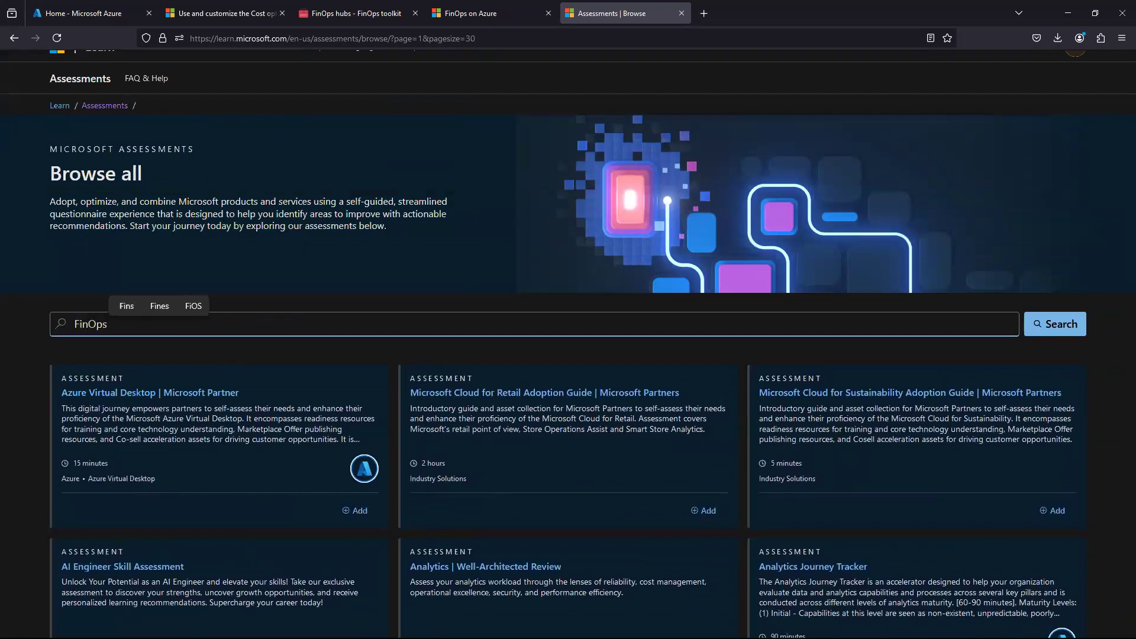
{"action": "key", "text": "Return"}
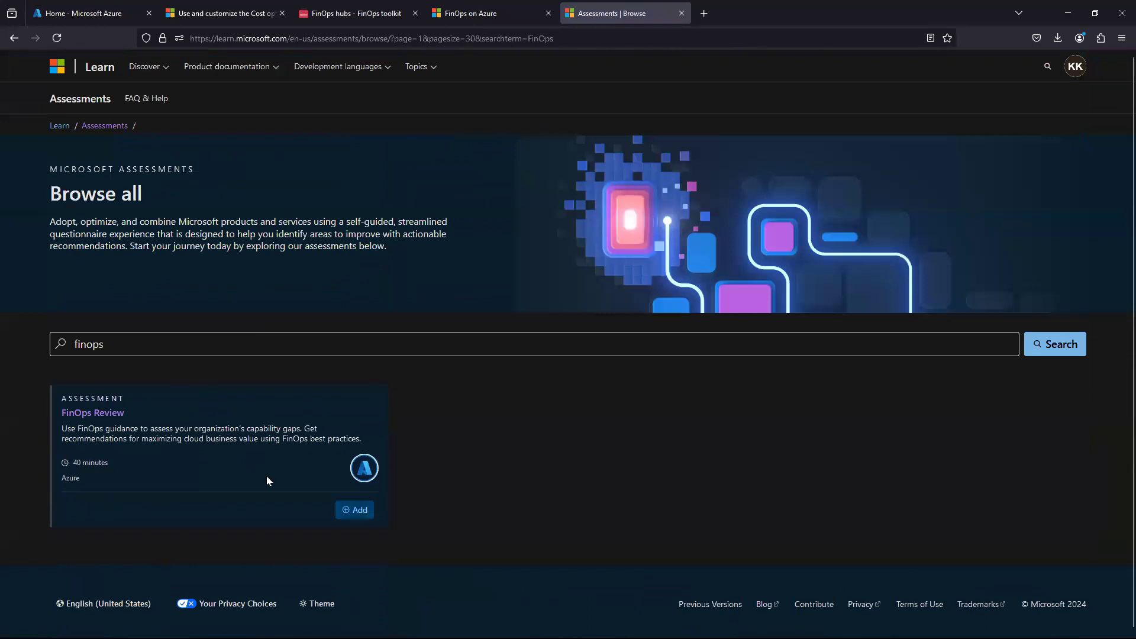
Open the FinOps Review assessment and view its length, format and results overview.
{"action": "left_click", "coordinate": [84, 414]}
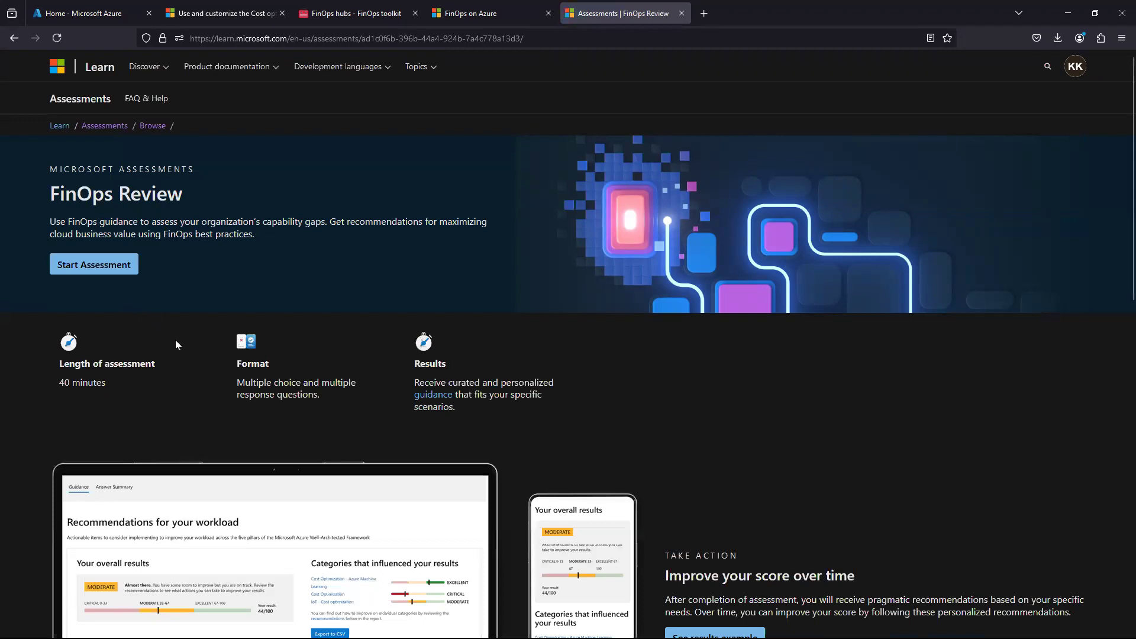
{"action": "scroll", "coordinate": [196, 405], "scroll_direction": "down", "scroll_amount": 2}
{"action": "scroll", "coordinate": [196, 404], "scroll_direction": "down", "scroll_amount": 1}
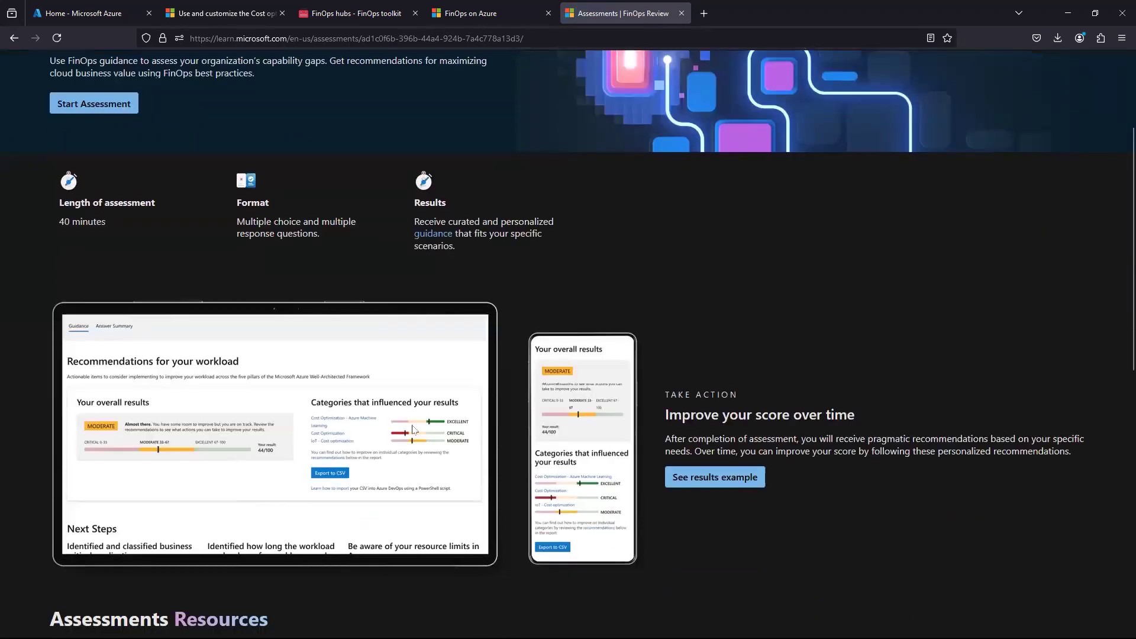
Open the example results and examine the overall score, recommended next steps and improvement actions of the results page.
{"action": "left_click", "coordinate": [724, 479]}
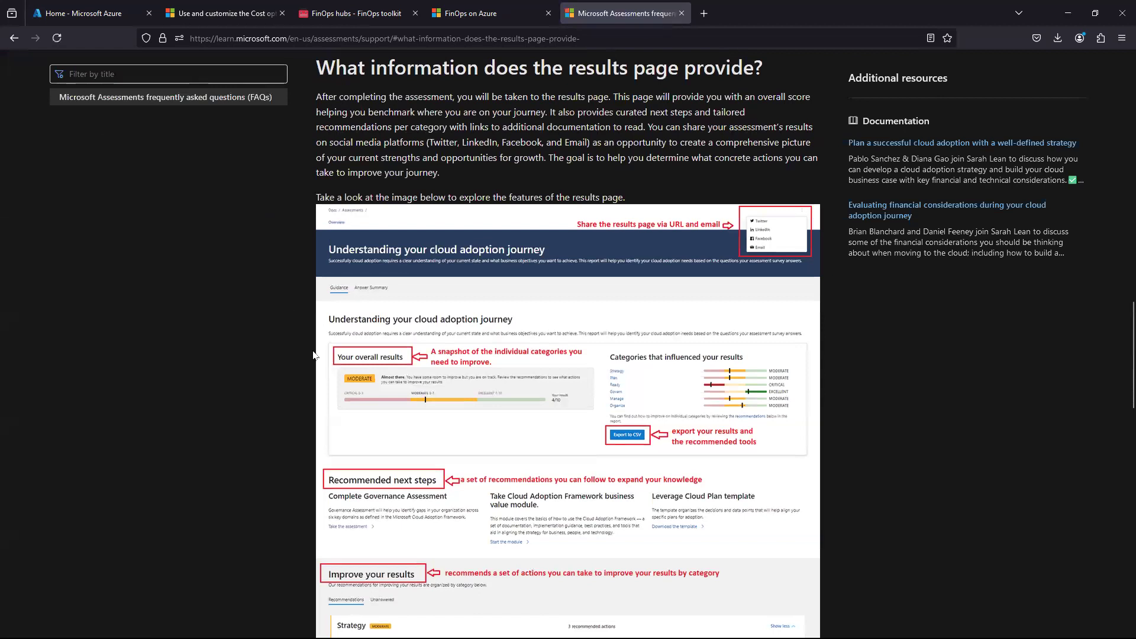
{"action": "scroll", "coordinate": [315, 355], "scroll_direction": "up", "scroll_amount": 2}
{"action": "scroll", "coordinate": [726, 258], "scroll_direction": "down", "scroll_amount": 7}
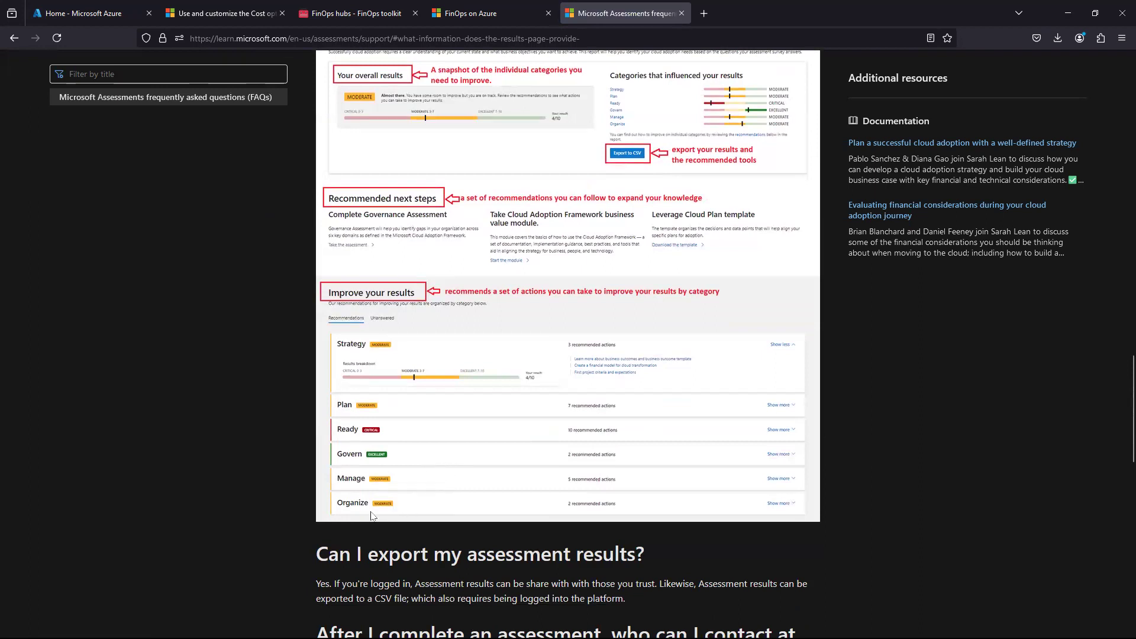
{"action": "scroll", "coordinate": [429, 386], "scroll_direction": "up", "scroll_amount": 3}
{"action": "scroll", "coordinate": [428, 385], "scroll_direction": "up", "scroll_amount": 1}
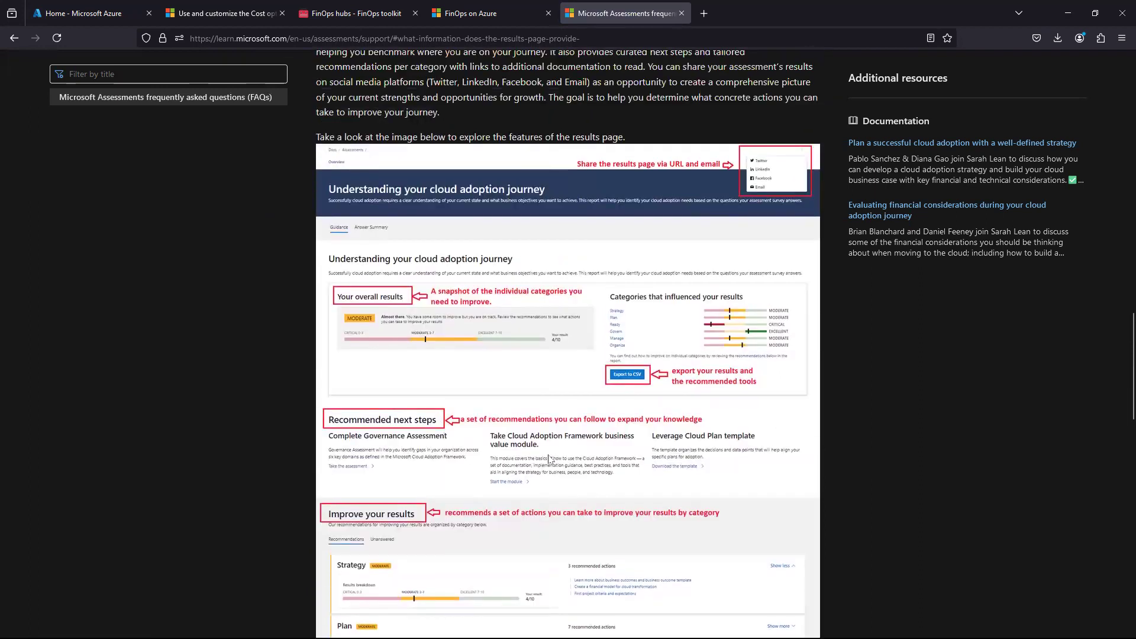
Return to the FinOps Review overview and start the assessment.
{"action": "left_click", "coordinate": [11, 40]}
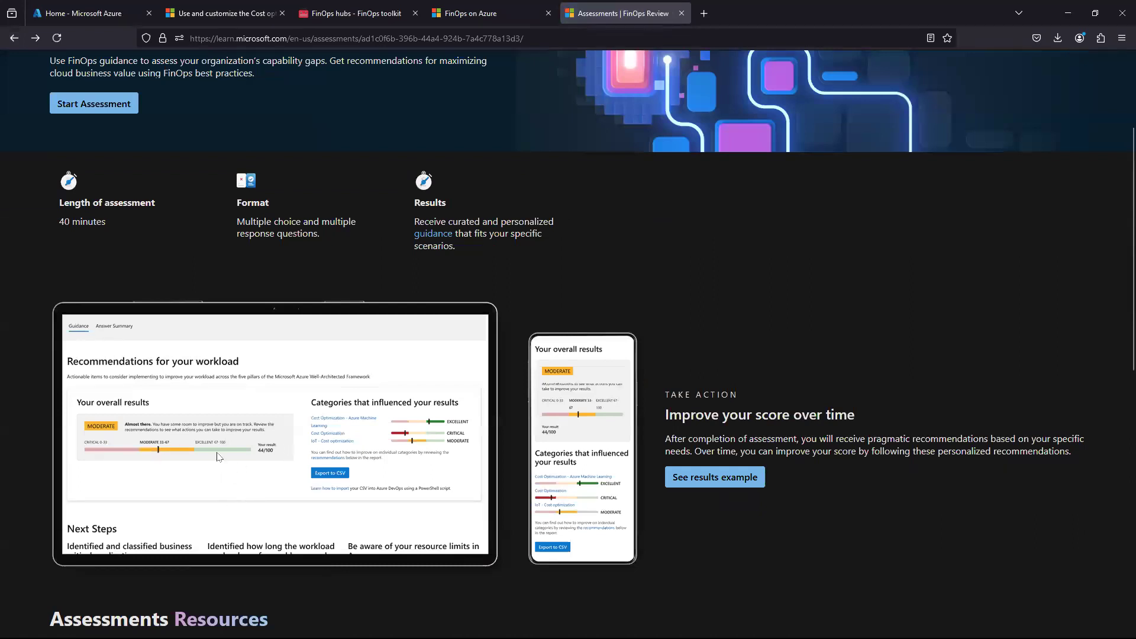
{"action": "scroll", "coordinate": [252, 441], "scroll_direction": "up", "scroll_amount": 2}
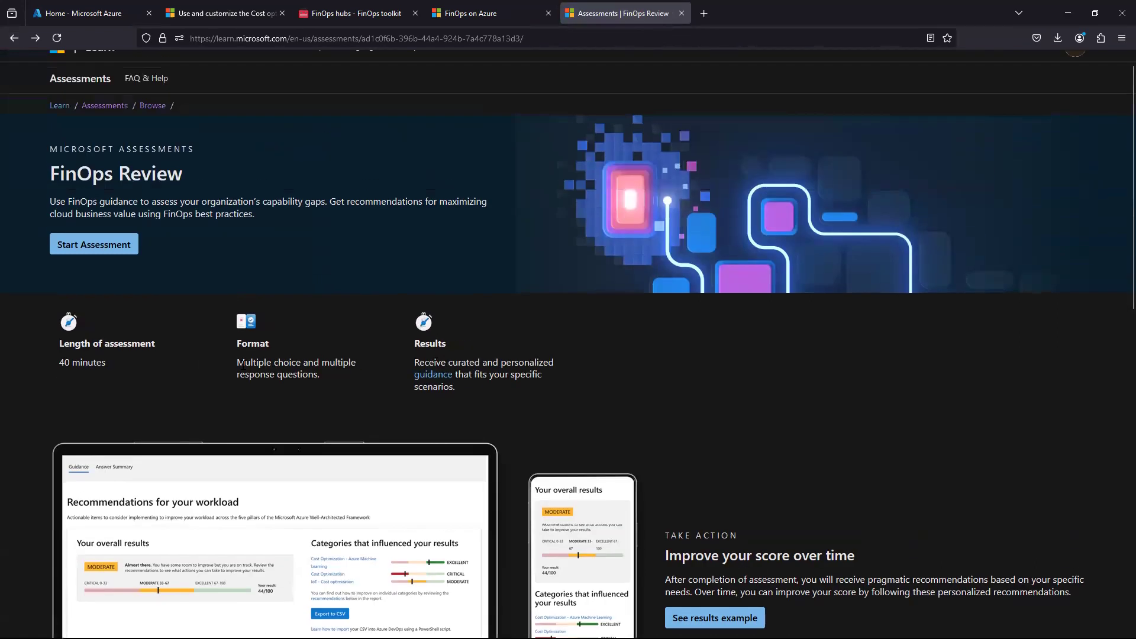
{"action": "left_click", "coordinate": [105, 245]}
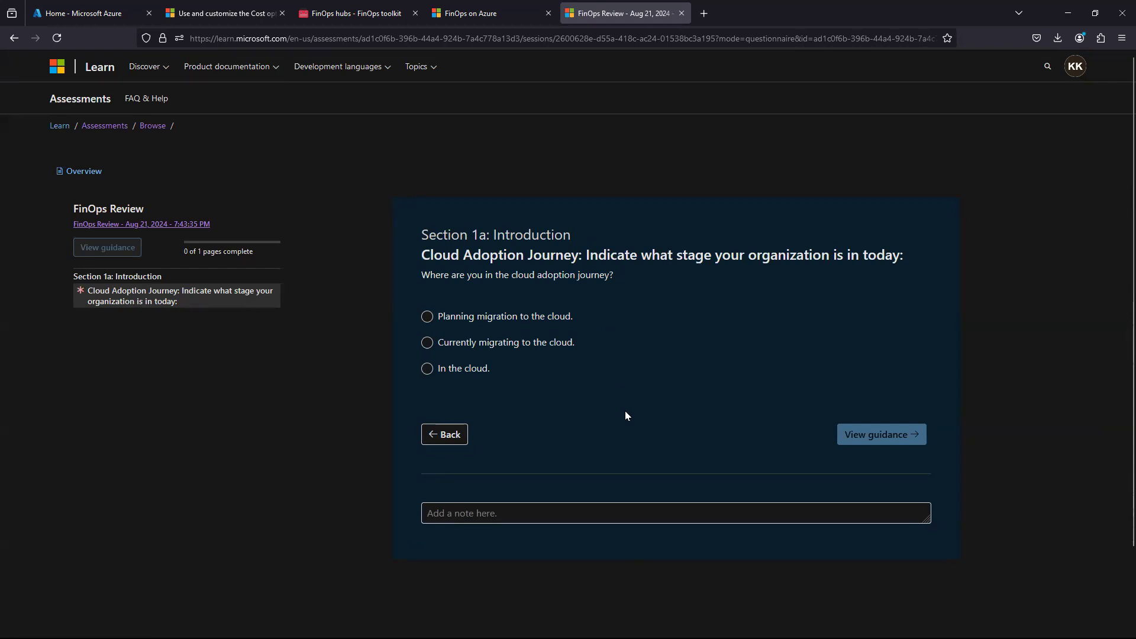
Return to the assessment setup, examine the Azure account choices for importing Advisor recommendations, cancel the import and resume the questionnaire.
{"action": "left_click", "coordinate": [444, 436]}
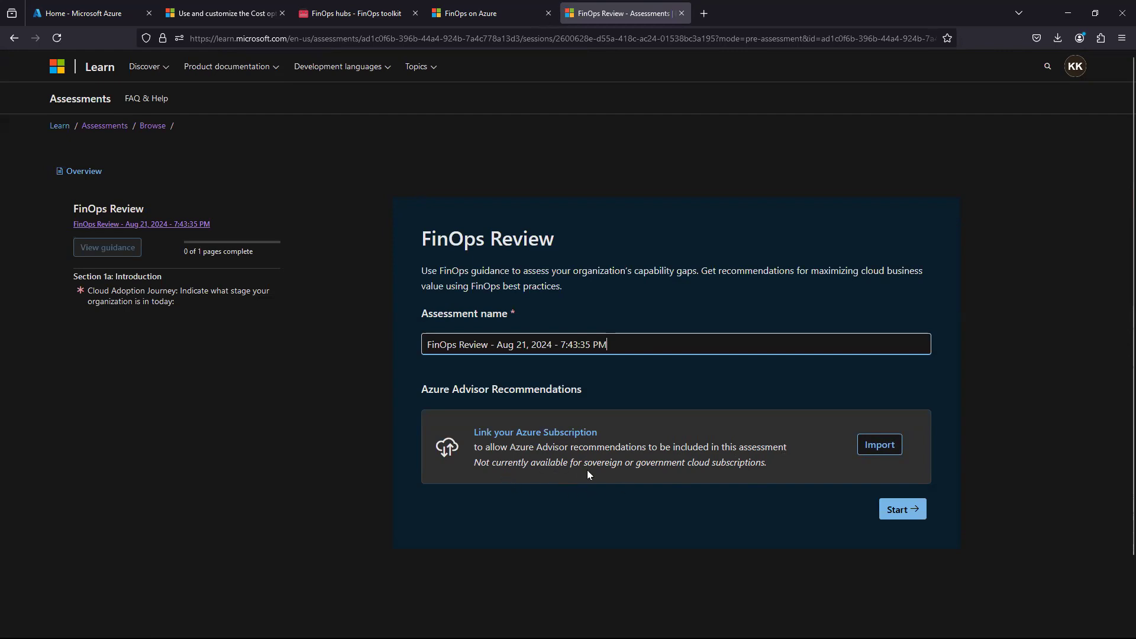
{"action": "left_click_drag", "start_coordinate": [772, 466], "coordinate": [633, 463]}
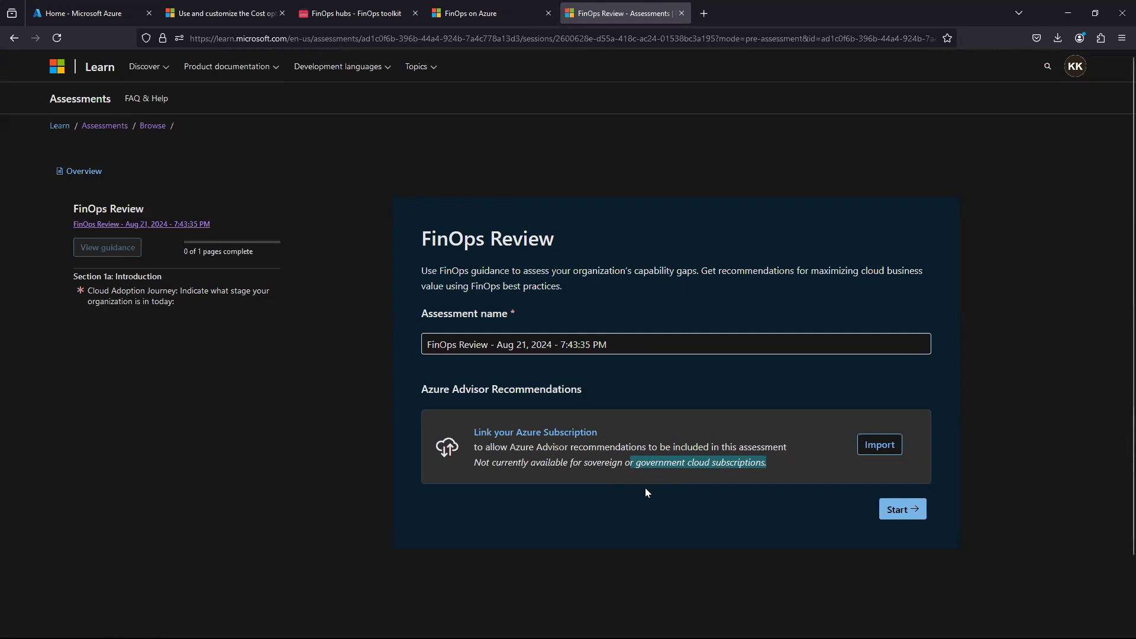
{"action": "left_click", "coordinate": [882, 450]}
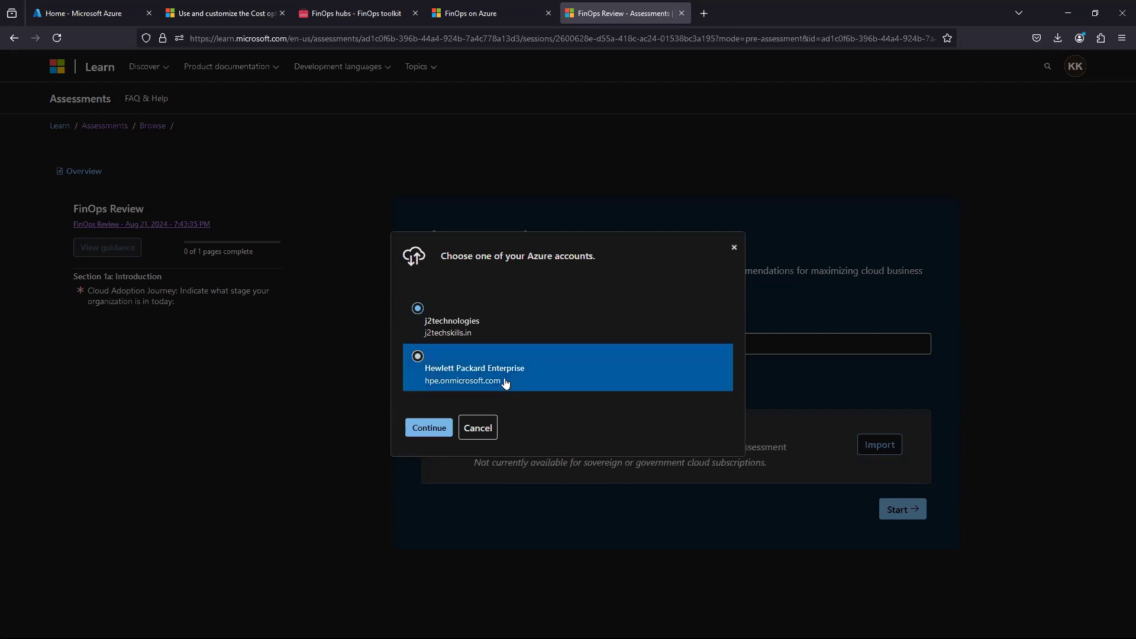
{"action": "left_click", "coordinate": [735, 247]}
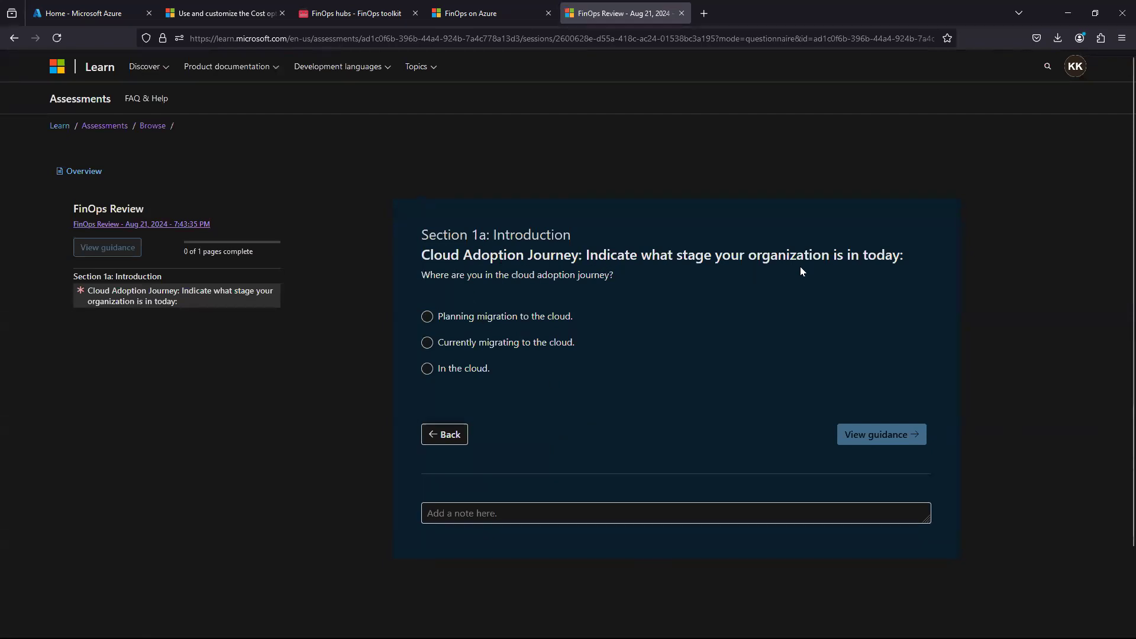
Answer the Cloud Adoption Journey question with "In the cloud." and continue to the FinOps domains question.
{"action": "left_click", "coordinate": [504, 317]}
{"action": "left_click", "coordinate": [527, 340]}
{"action": "left_click", "coordinate": [469, 375]}
{"action": "left_click", "coordinate": [900, 434]}
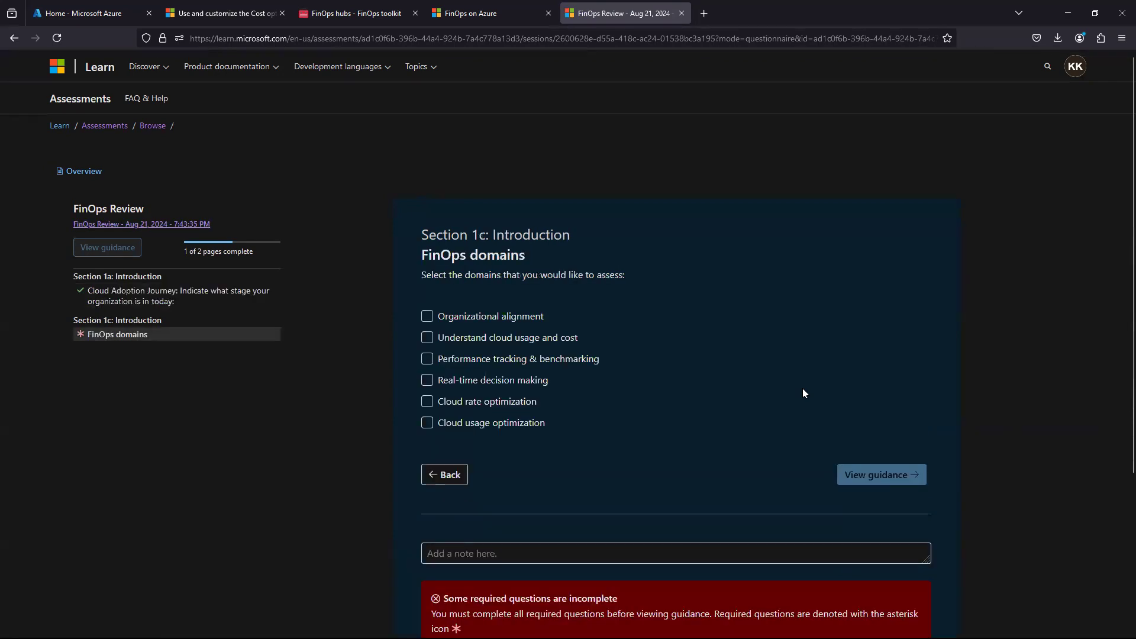
Select all six FinOps domains, from Organizational alignment to Cloud usage optimization, and continue to the first Section 2 question.
{"action": "scroll", "coordinate": [779, 417], "scroll_direction": "down", "scroll_amount": 2}
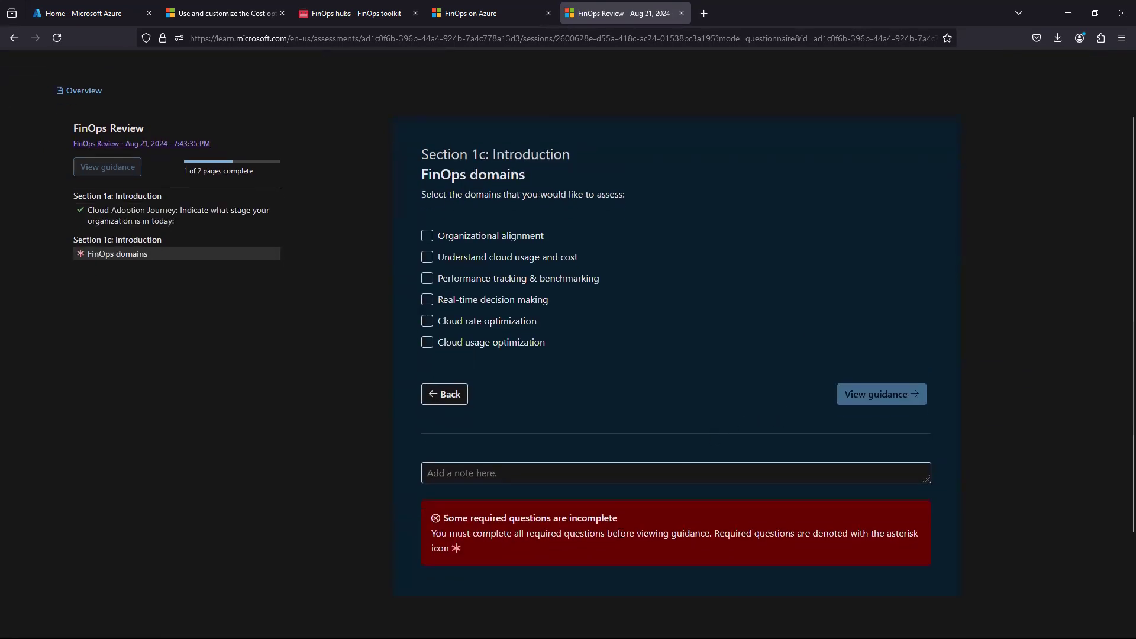
{"action": "left_click", "coordinate": [461, 236]}
{"action": "left_click", "coordinate": [506, 236]}
{"action": "left_click", "coordinate": [471, 344]}
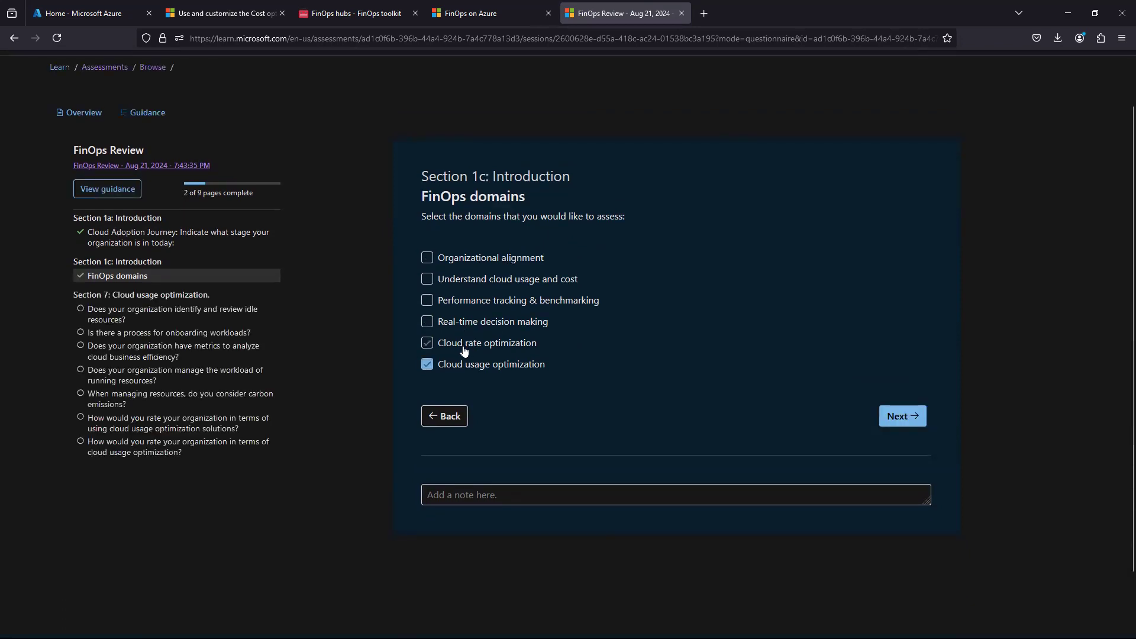
{"action": "left_click", "coordinate": [484, 348]}
{"action": "left_click", "coordinate": [483, 322]}
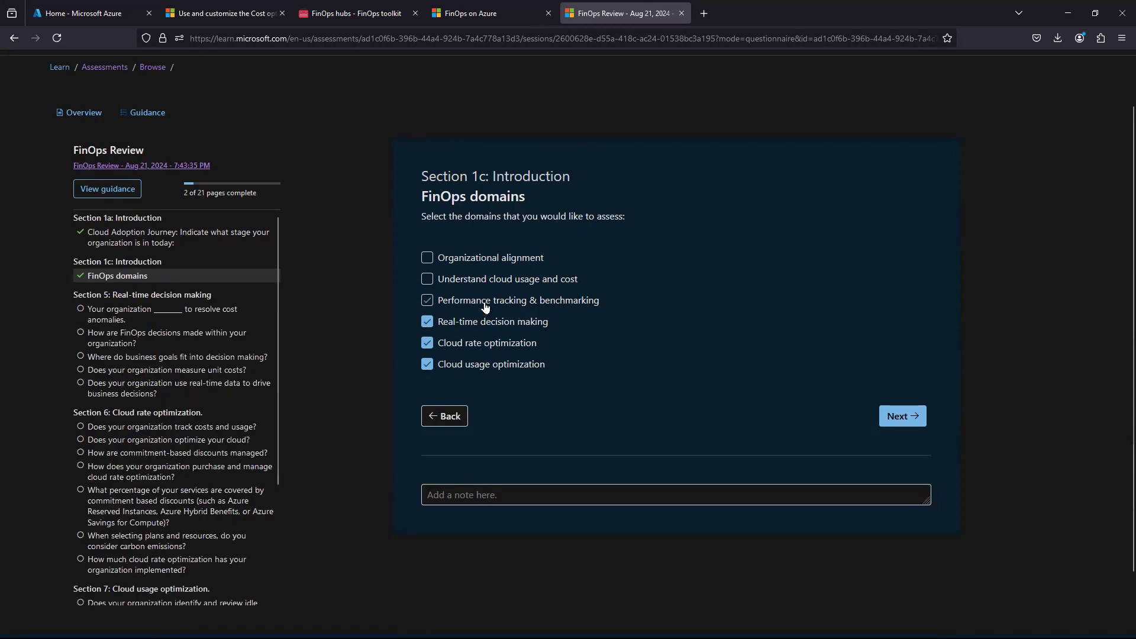
{"action": "left_click", "coordinate": [486, 305]}
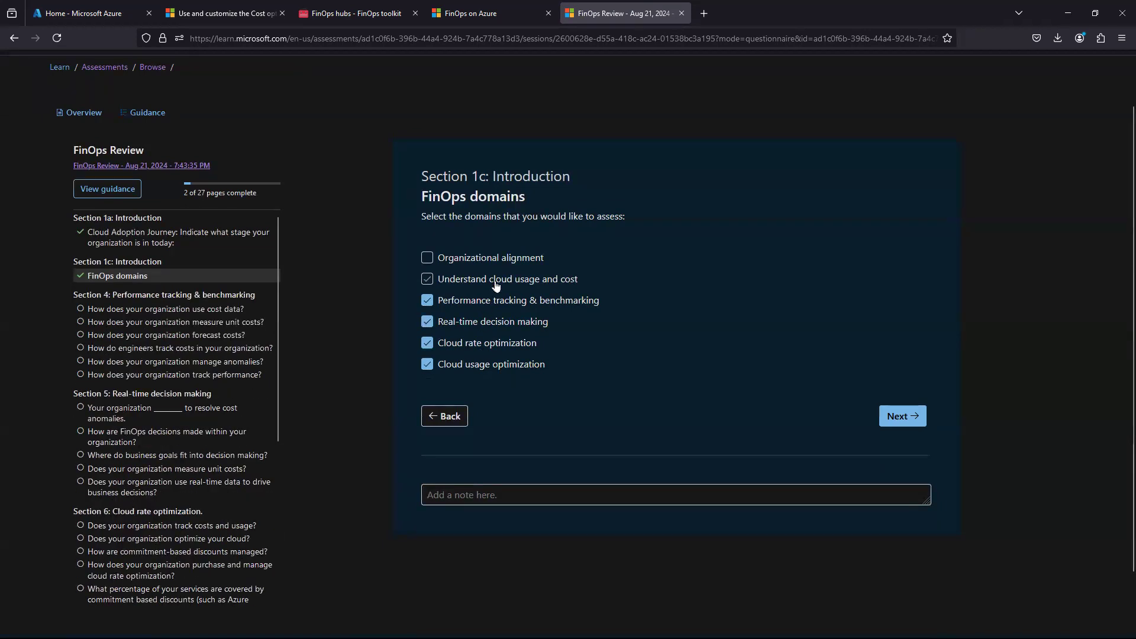
{"action": "left_click", "coordinate": [496, 285]}
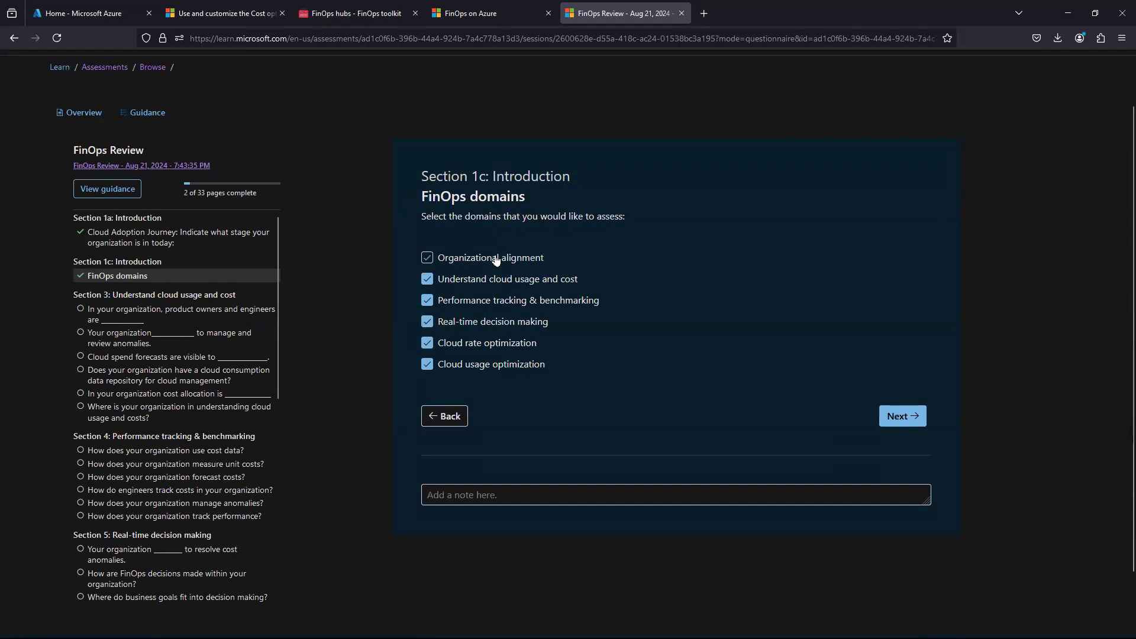
{"action": "left_click", "coordinate": [490, 258]}
{"action": "left_click", "coordinate": [887, 415]}
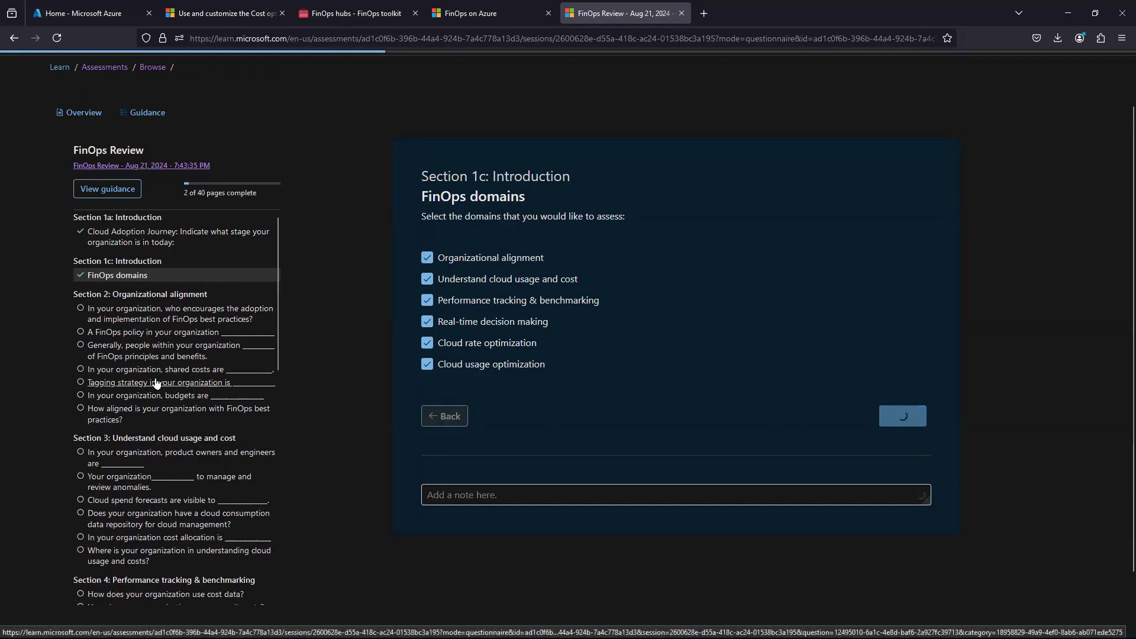
Examine the remaining FinOps Review questions in the assessment outline, from Section 2 through Section 7.
{"action": "scroll", "coordinate": [152, 432], "scroll_direction": "down", "scroll_amount": 3}
{"action": "scroll", "coordinate": [153, 433], "scroll_direction": "down", "scroll_amount": 4}
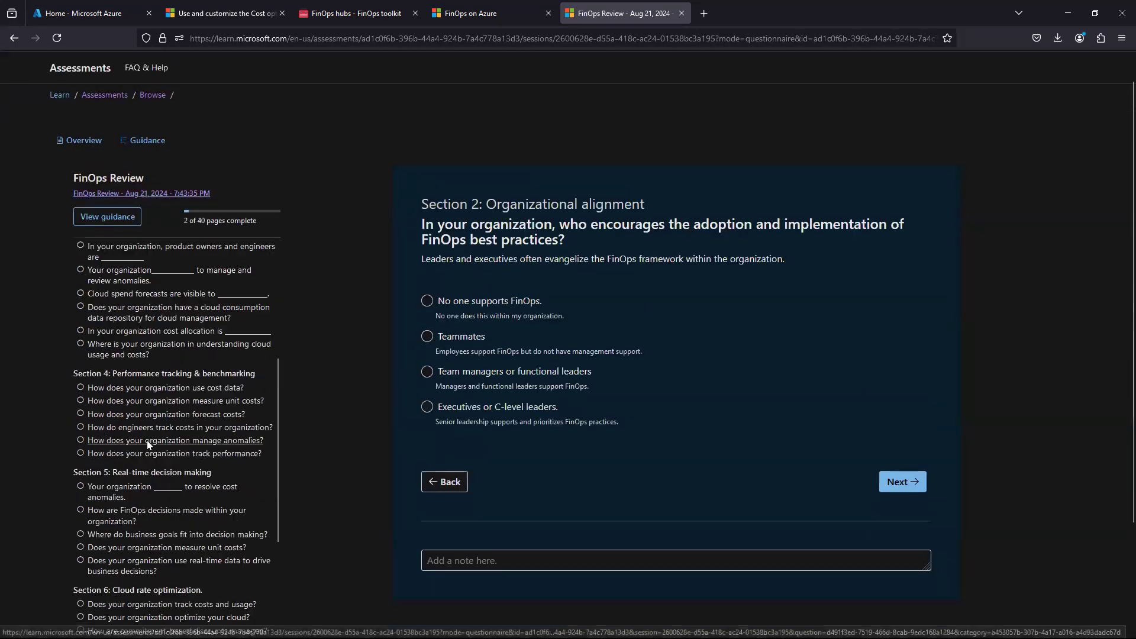
{"action": "scroll", "coordinate": [153, 457], "scroll_direction": "down", "scroll_amount": 4}
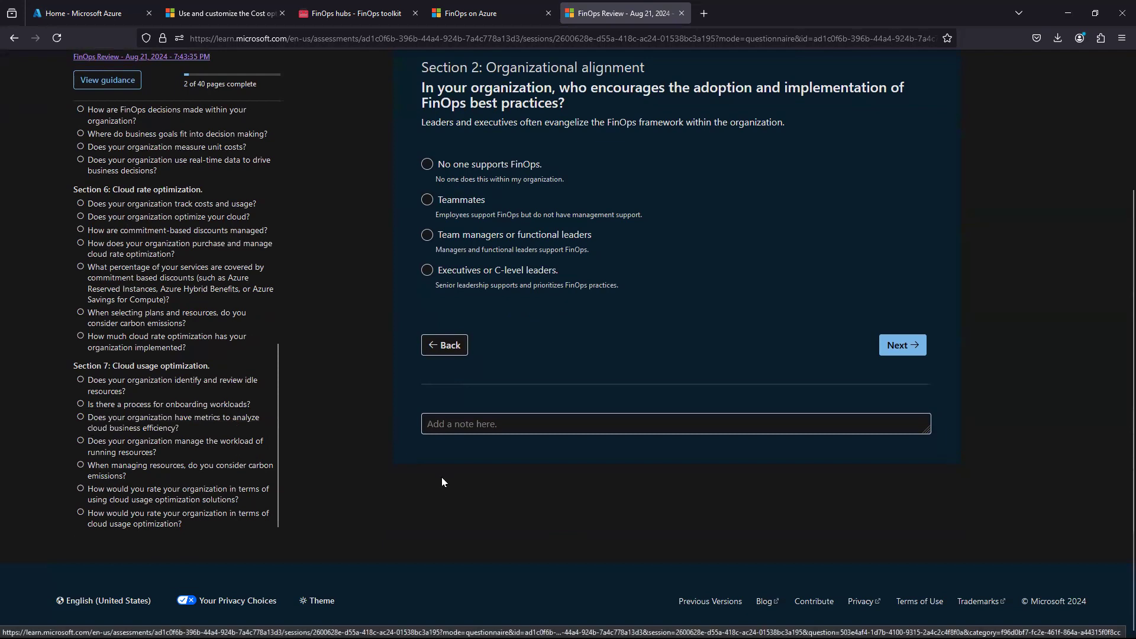
{"action": "scroll", "coordinate": [450, 482], "scroll_direction": "up", "scroll_amount": 3}
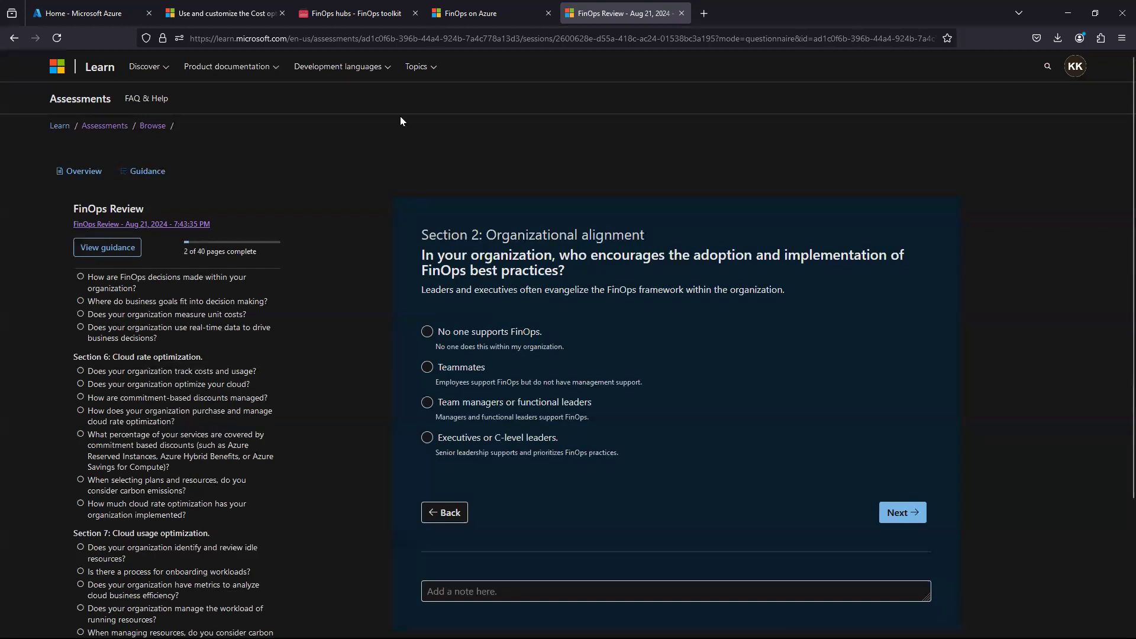
Return to the FinOps on Azure interactive guides, open Exercise 8 on managing commitment-based discounts and start it.
{"action": "left_click", "coordinate": [475, 12]}
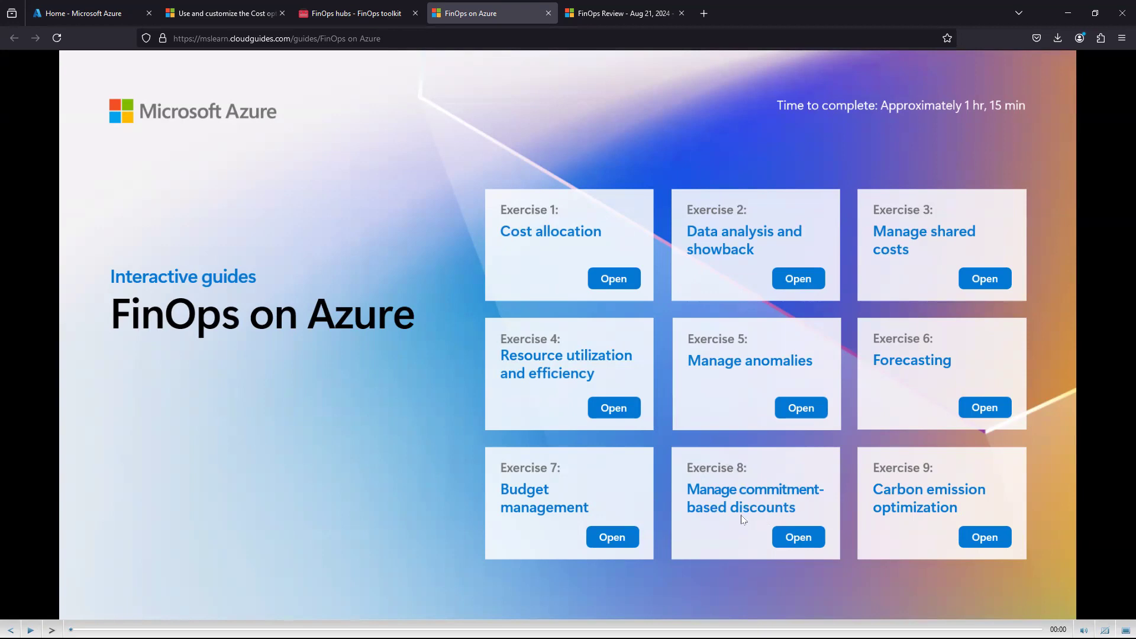
{"action": "left_click", "coordinate": [808, 537]}
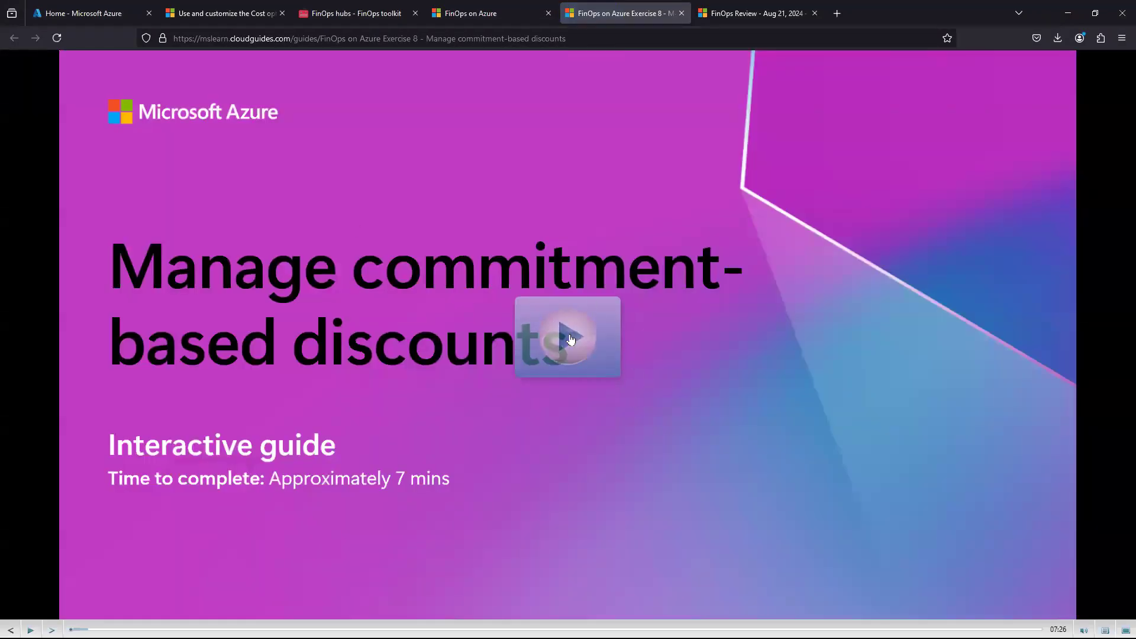
{"action": "left_click", "coordinate": [571, 335]}
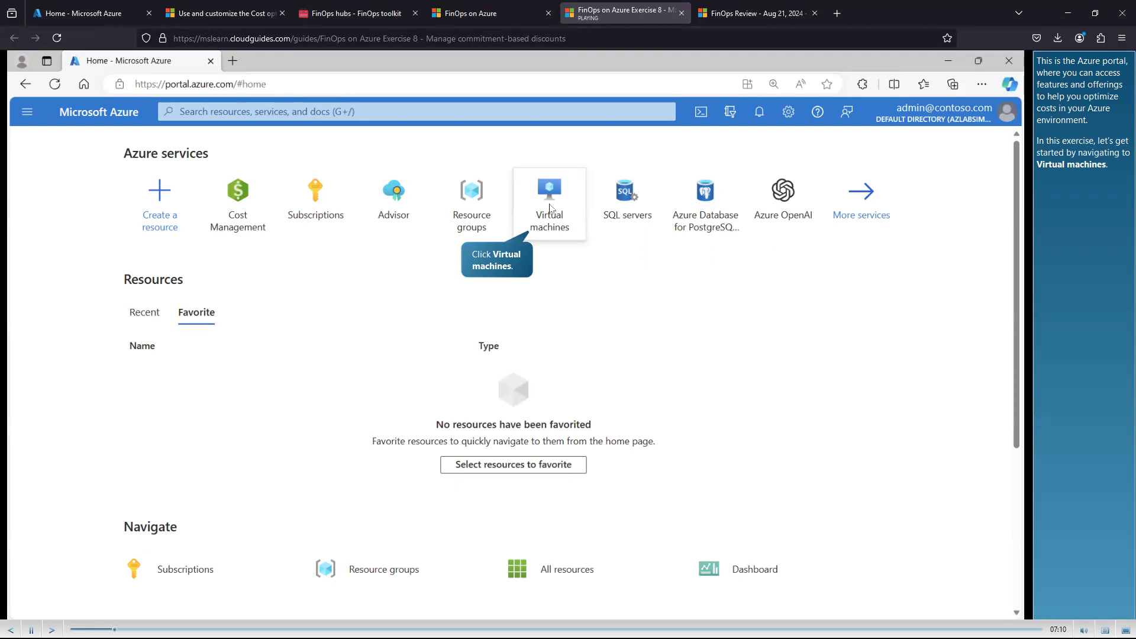
Go to the virtual machines list in the simulated Azure portal and begin creating a new Azure virtual machine.
{"action": "left_click", "coordinate": [550, 207]}
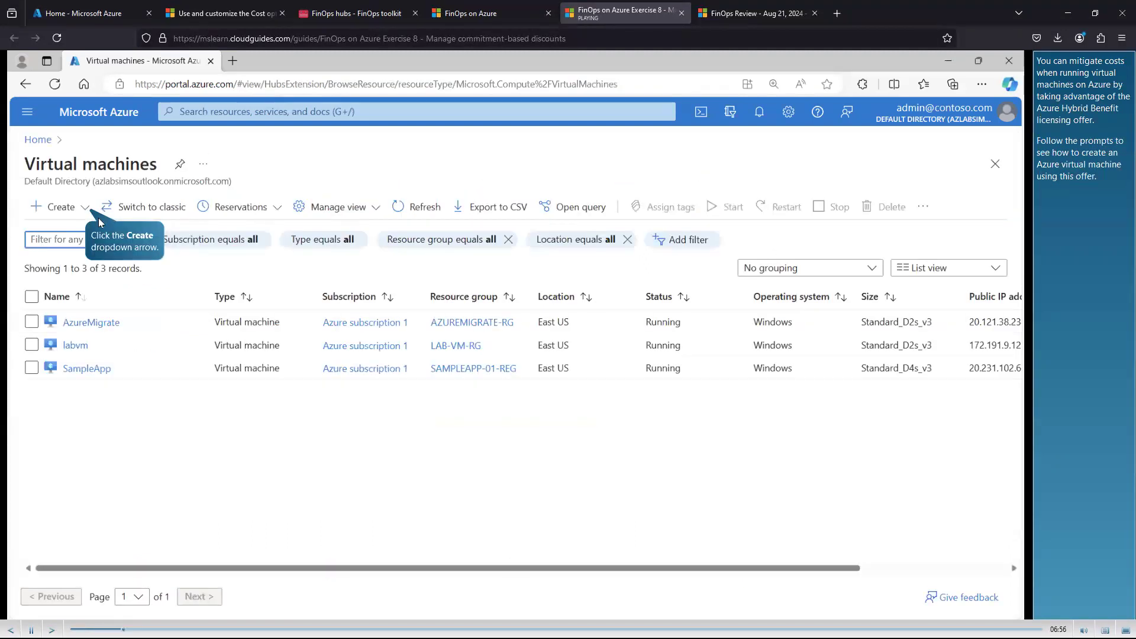
{"action": "left_click", "coordinate": [83, 207]}
{"action": "left_click", "coordinate": [91, 235]}
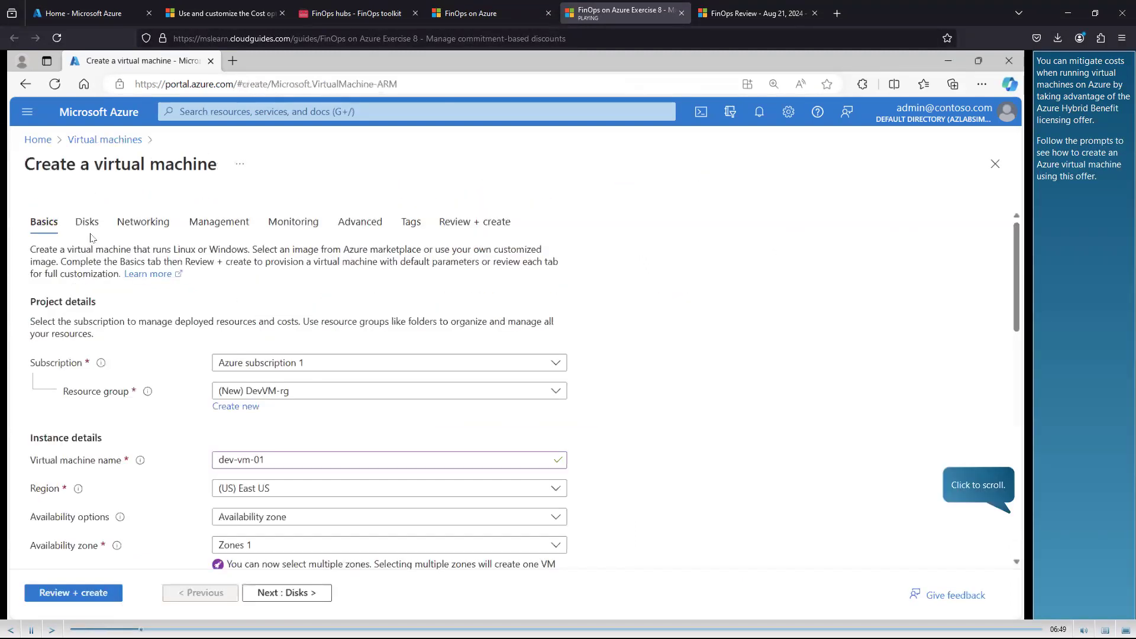
Set the virtual machine's image to Windows Server 2022 Datacenter: Azure Edition Hotpatch - x64 Gen2.
{"action": "left_click", "coordinate": [1009, 534]}
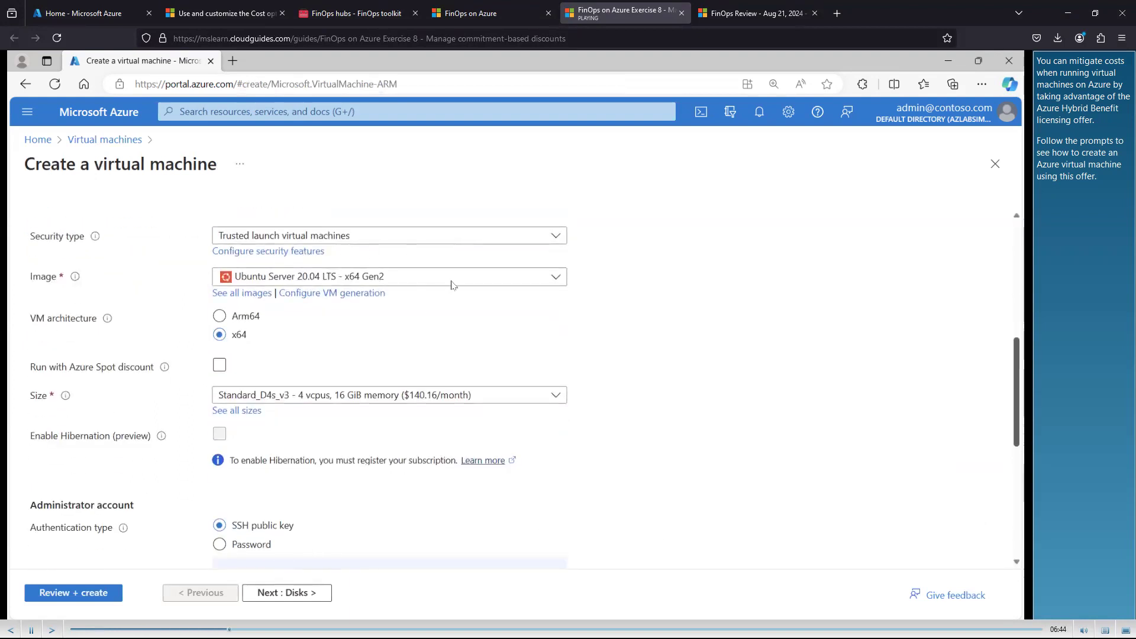
{"action": "left_click", "coordinate": [459, 276]}
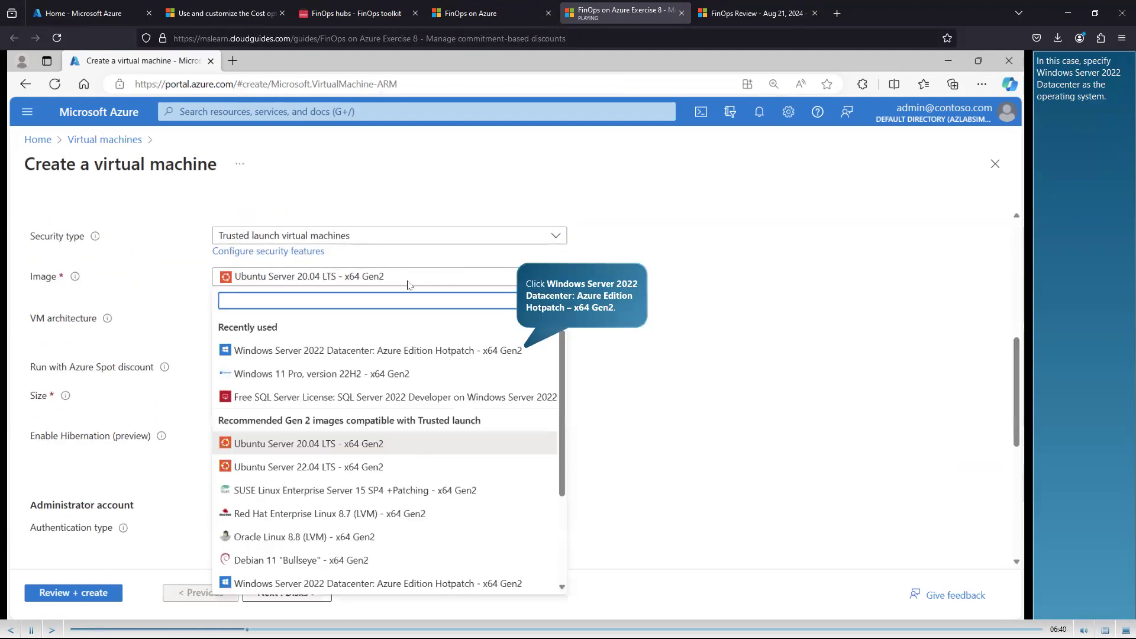
{"action": "left_click", "coordinate": [364, 352]}
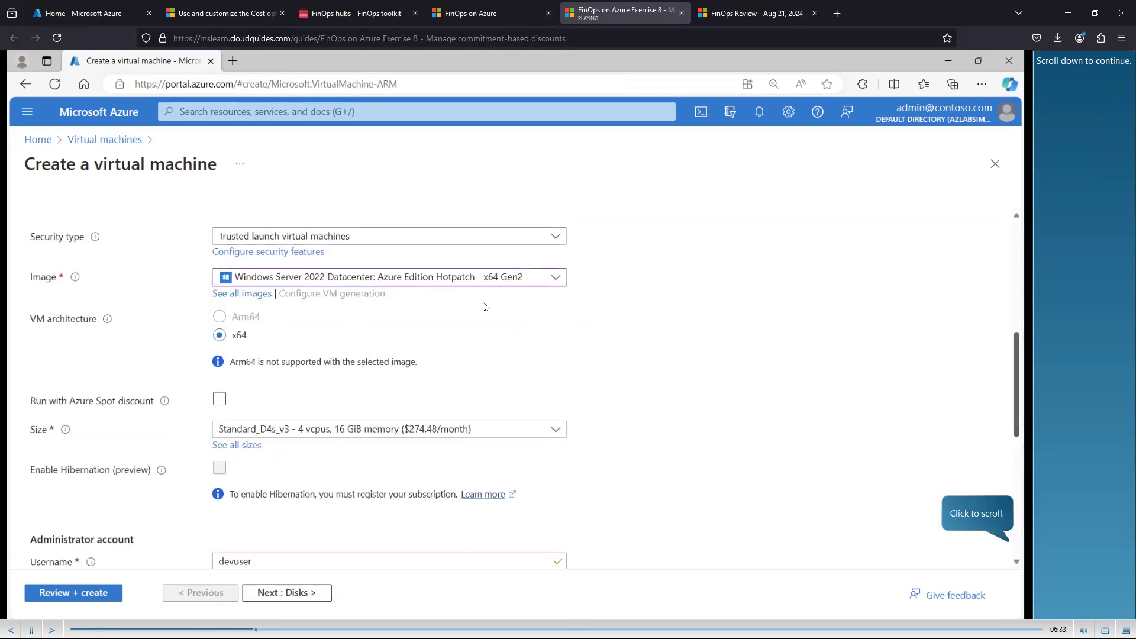
View the Azure Hybrid Benefit article linked under Licensing, close it and confirm using an existing eligible Windows Server license.
{"action": "left_click", "coordinate": [1021, 543]}
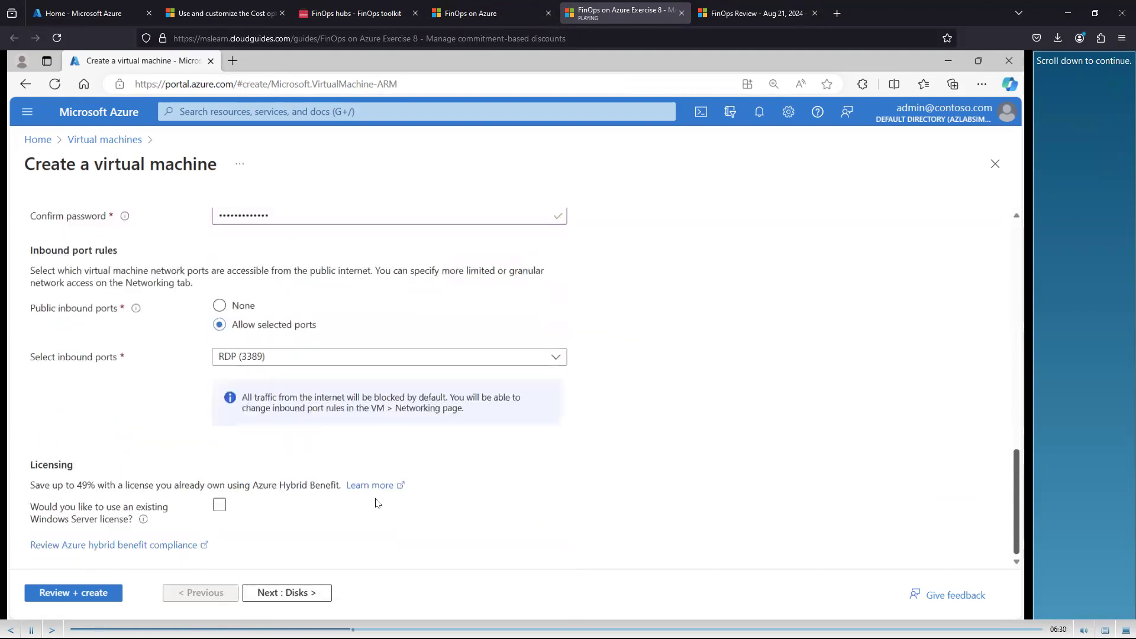
{"action": "left_click", "coordinate": [379, 488]}
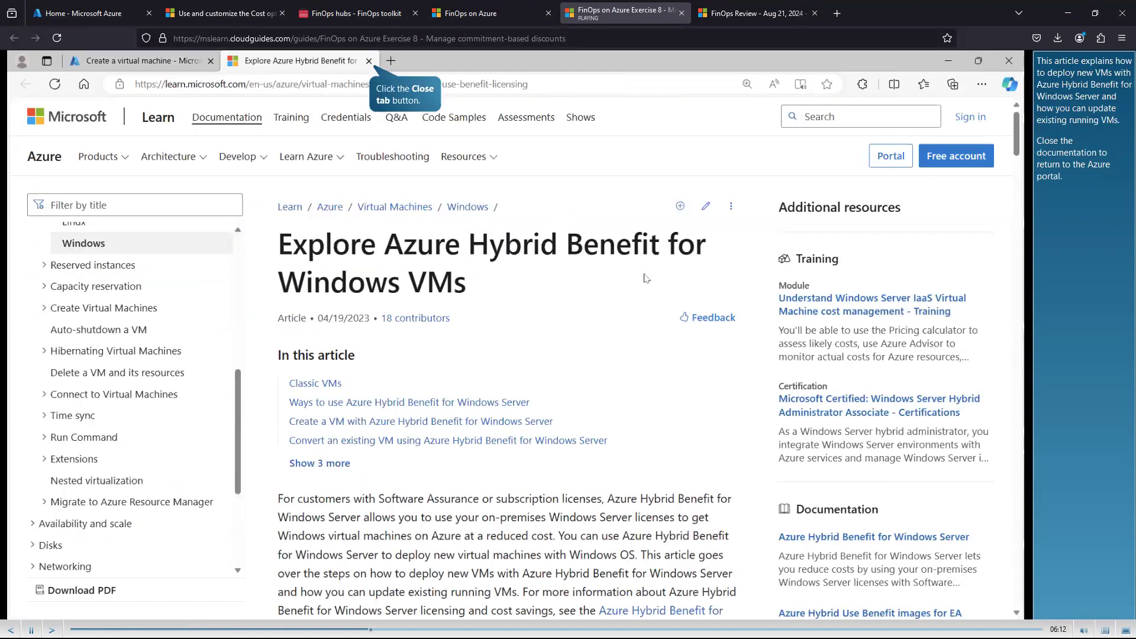
{"action": "left_click", "coordinate": [368, 61]}
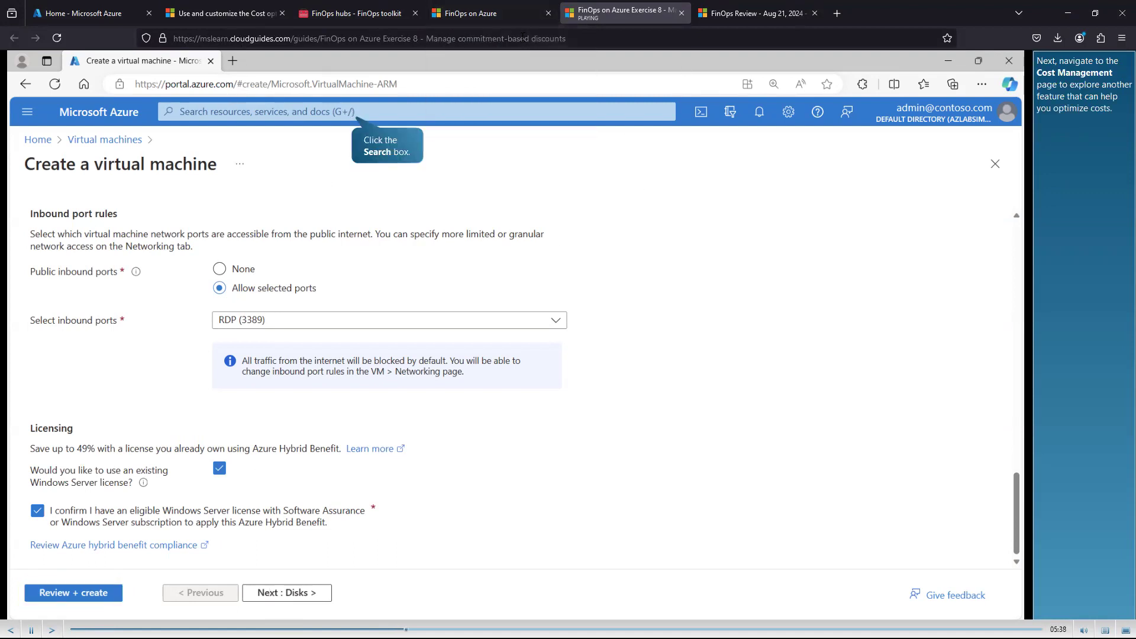
Leave the Exercise 8 guide and return to the FinOps on Azure overview of interactive exercises.
{"action": "mouse_move", "coordinate": [488, 18]}
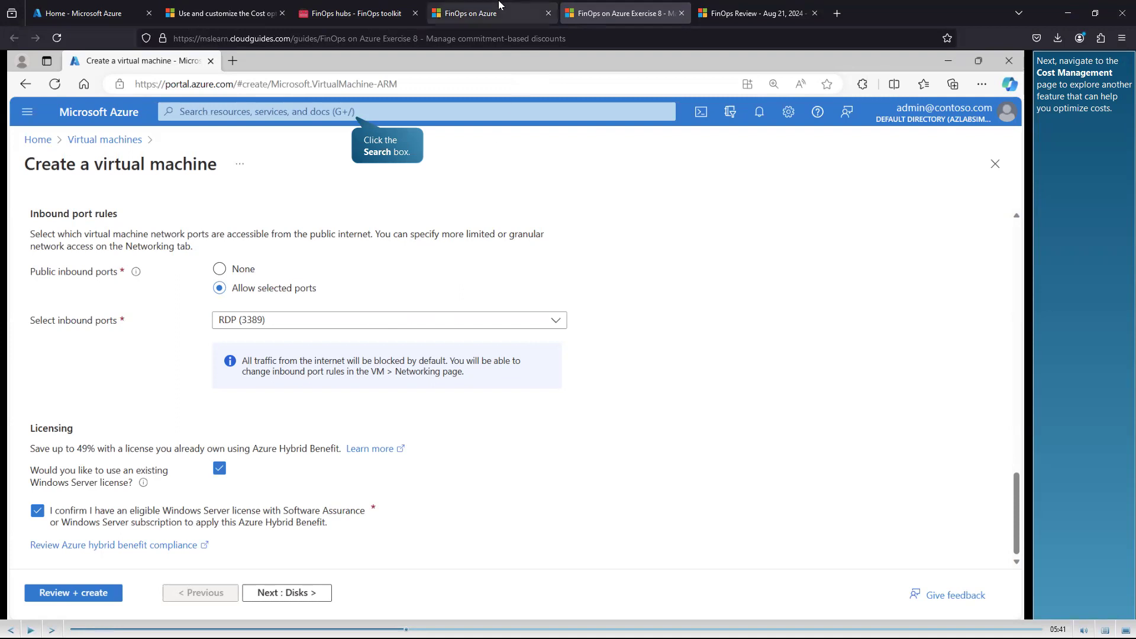
{"action": "left_click", "coordinate": [378, 4]}
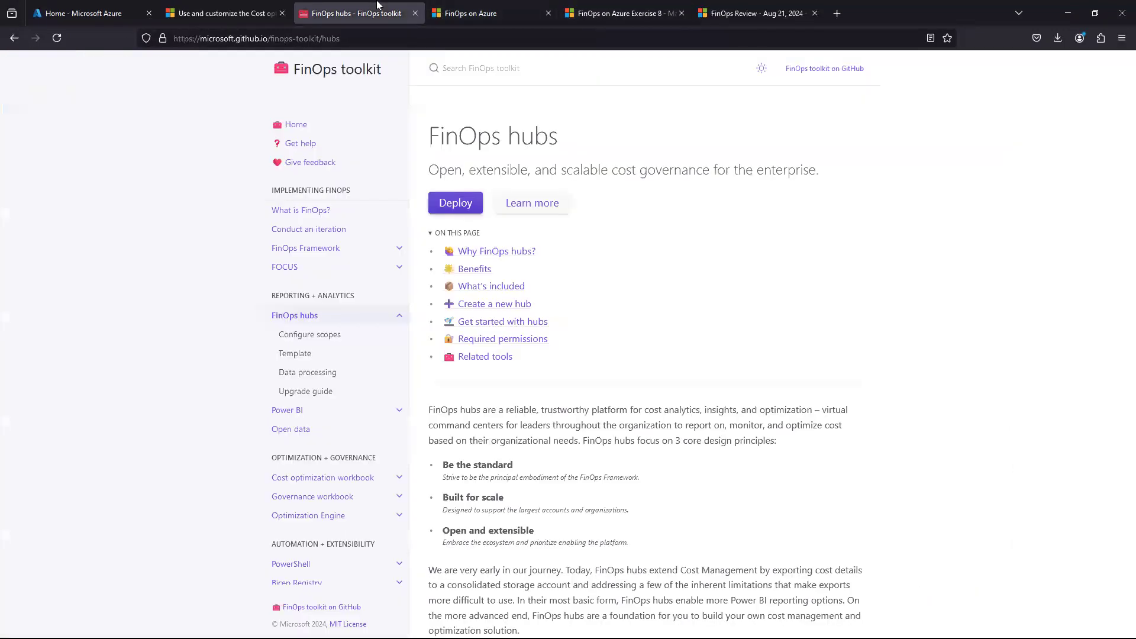
{"action": "left_click", "coordinate": [466, 13]}
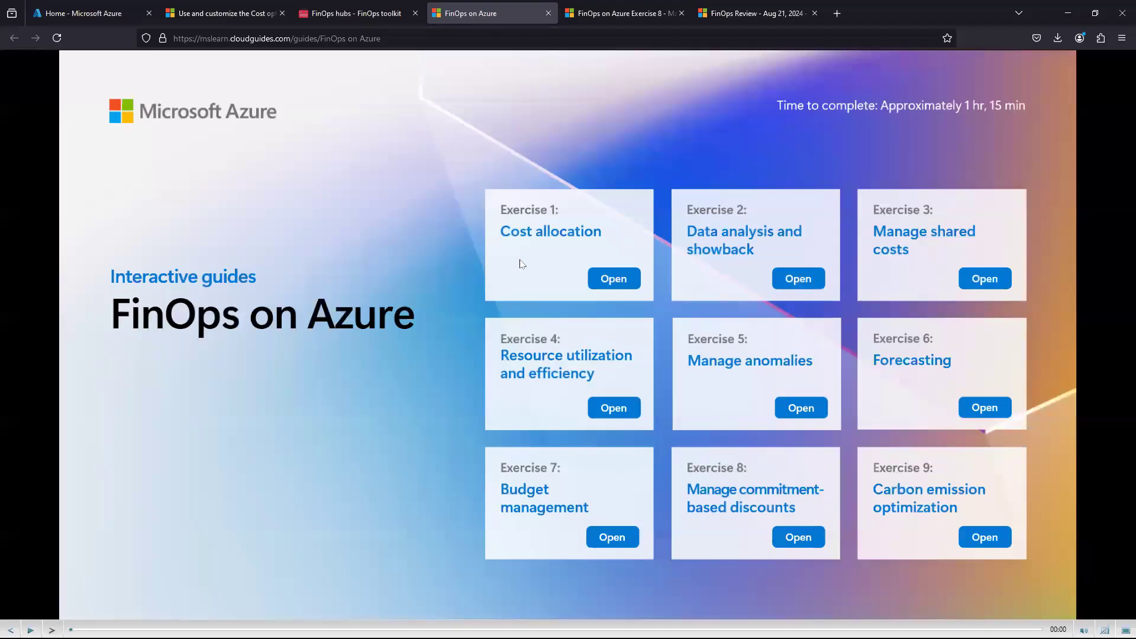